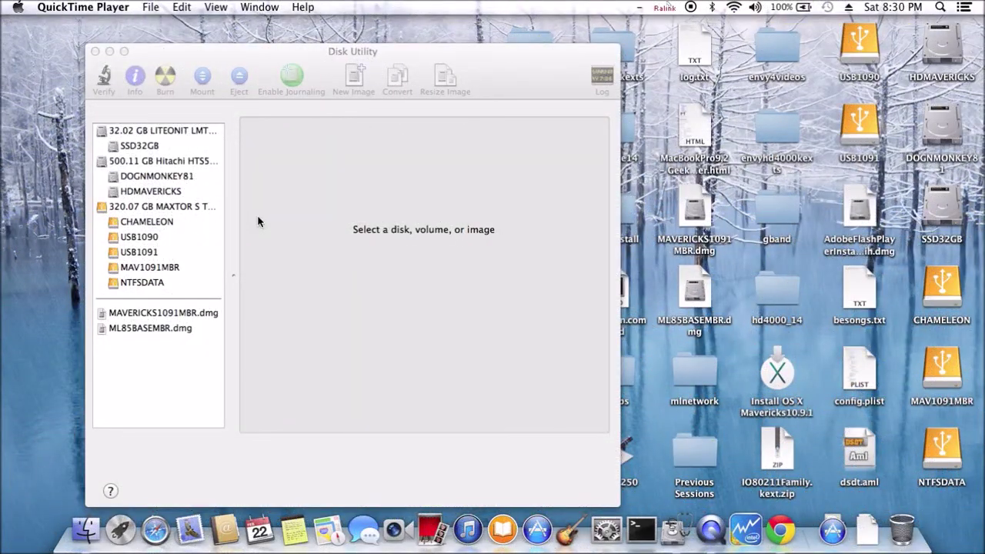
- Set a six-partition layout for the 320.07 GB MAXTOR disk and name the first partition CHAMELEON
click(176, 214)
click(176, 210)
click(435, 123)
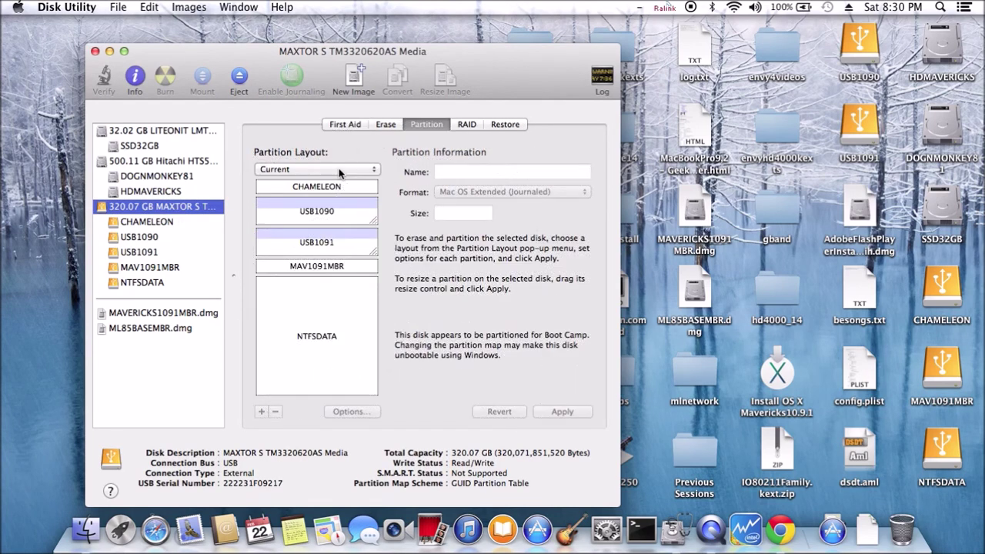
click(339, 171)
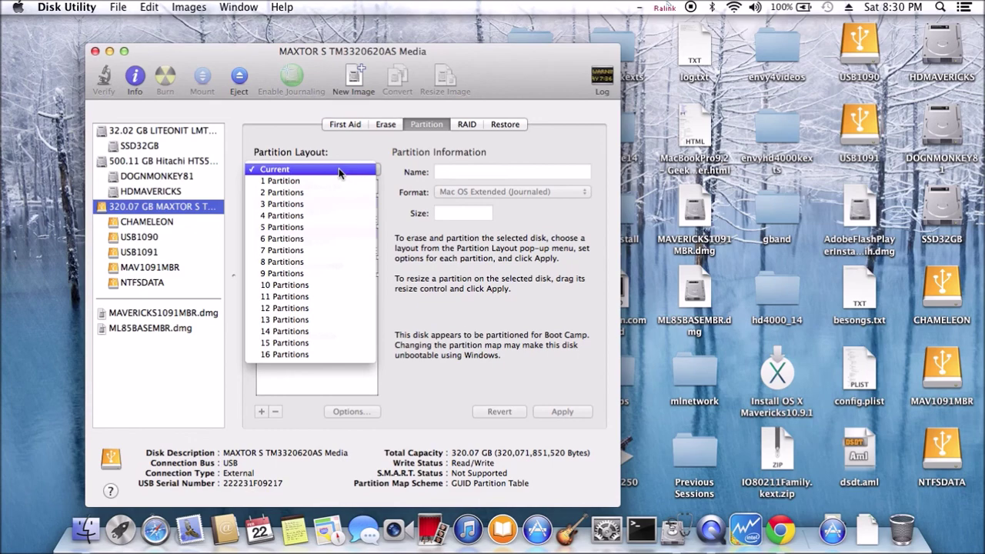
click(321, 239)
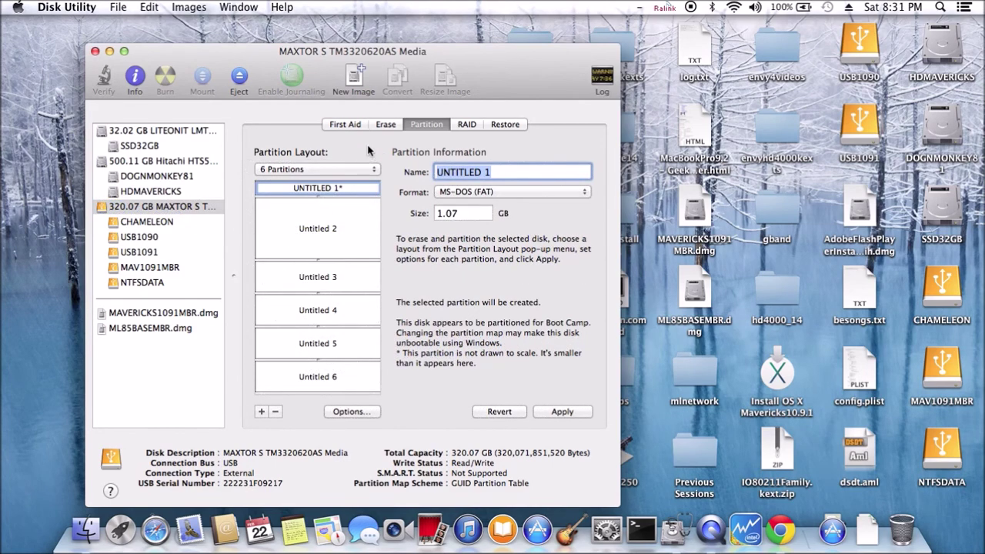
text(CHAME)
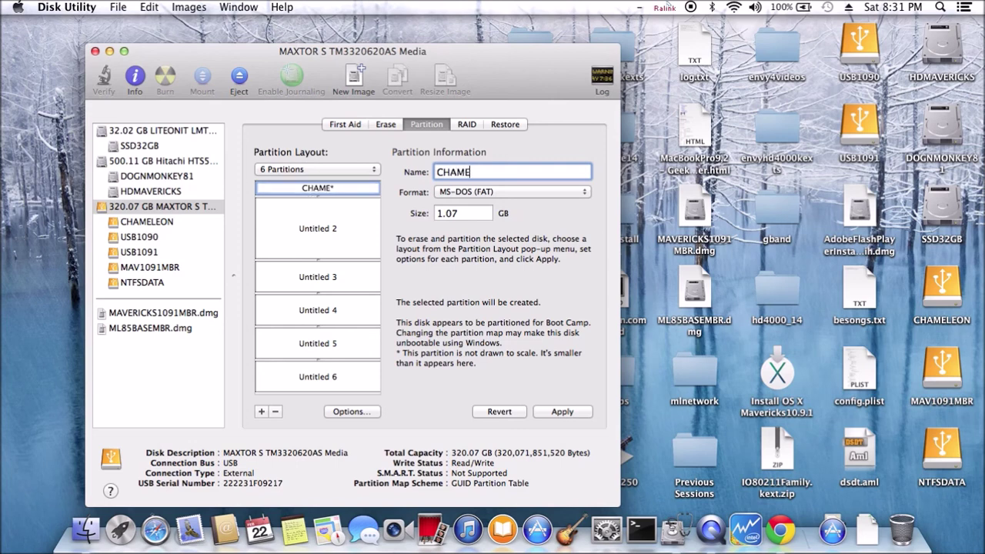
text(LEON)
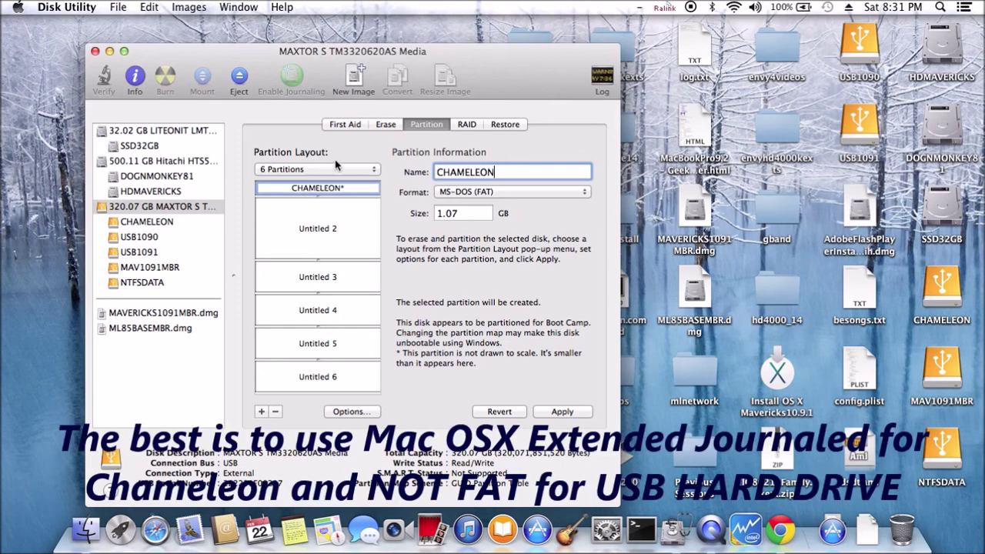
- Set the size of the second partition to 40 GB
click(339, 238)
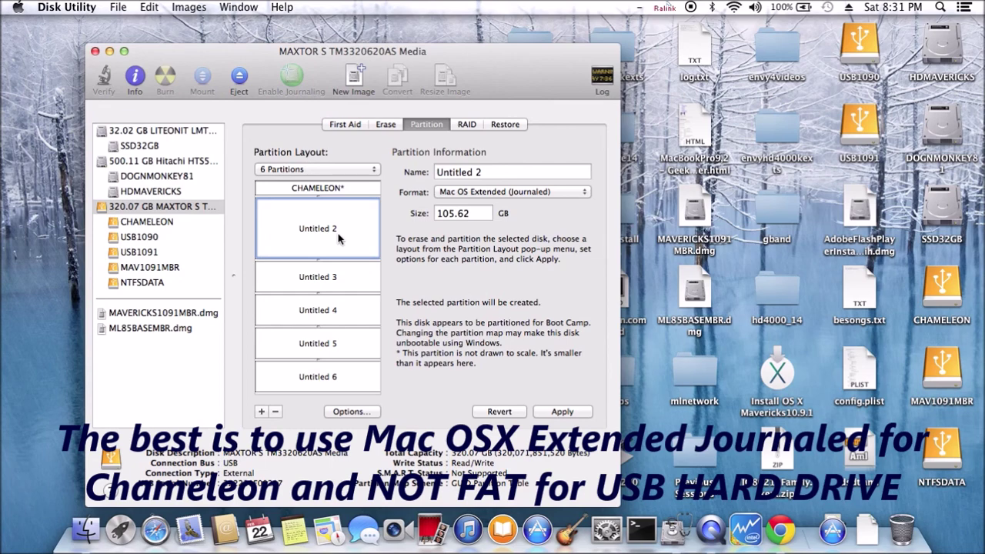
double_click(462, 213)
text(40)
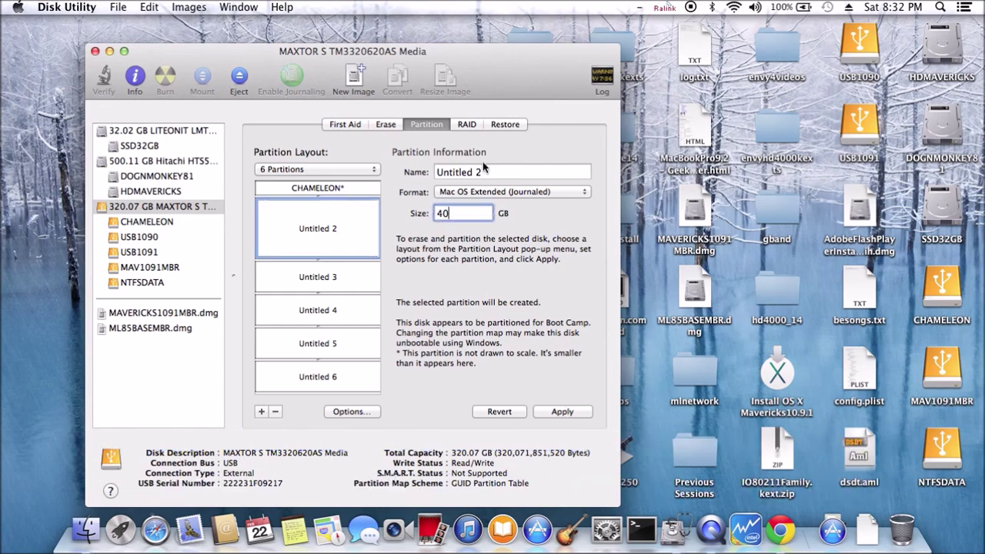
key(Tab)
text(Mavericks)
key(BackSpace)
key(BackSpace)
key(BackSpace)
key(BackSpace)
key(BackSpace)
key(BackSpace)
key(BackSpace)
key(BackSpace)
key(BackSpace)
- Name the second partition USB1091
text(USBma)
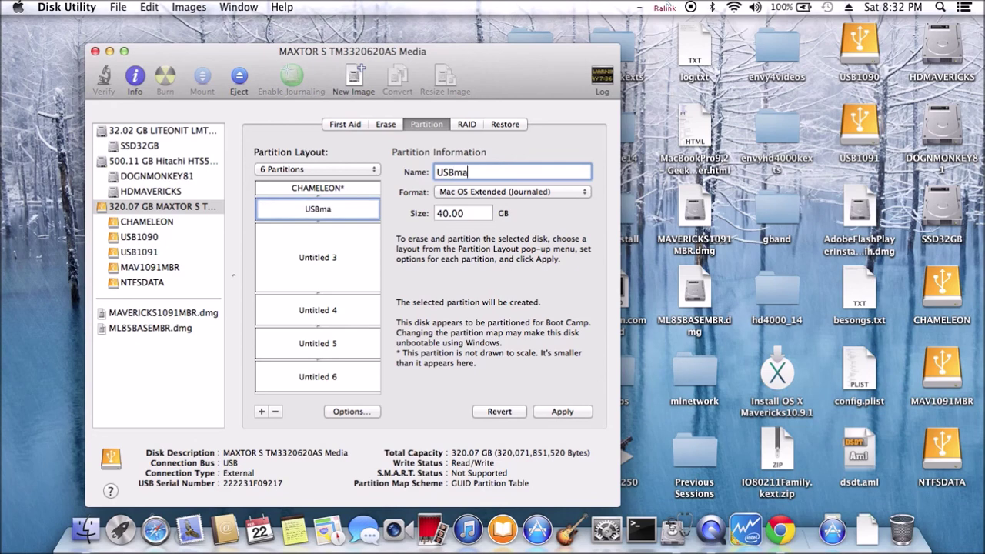
key(BackSpace)
key(BackSpace)
text(M)
key(BackSpace)
text(1091)
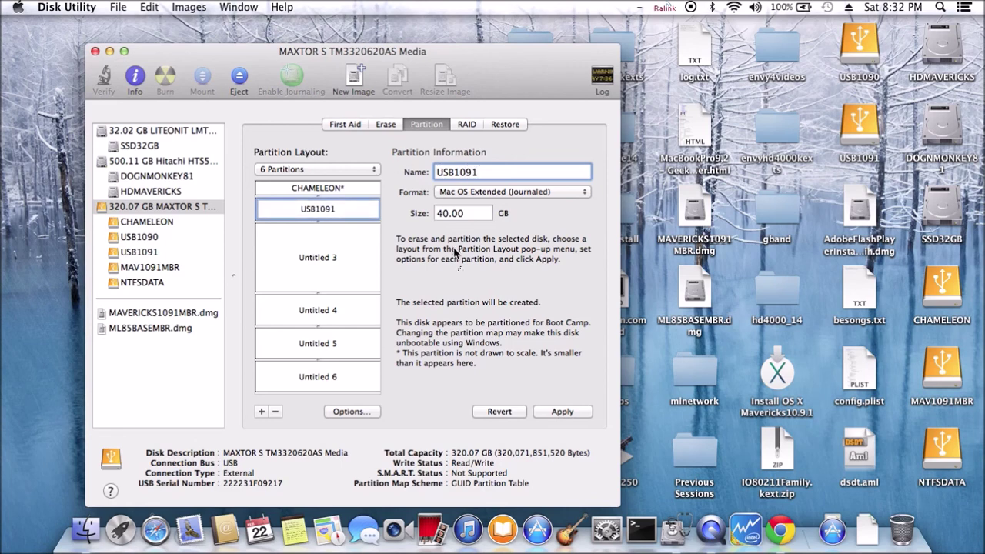
- Set the third partition's size to 40 GB and name it USBML1085
click(354, 256)
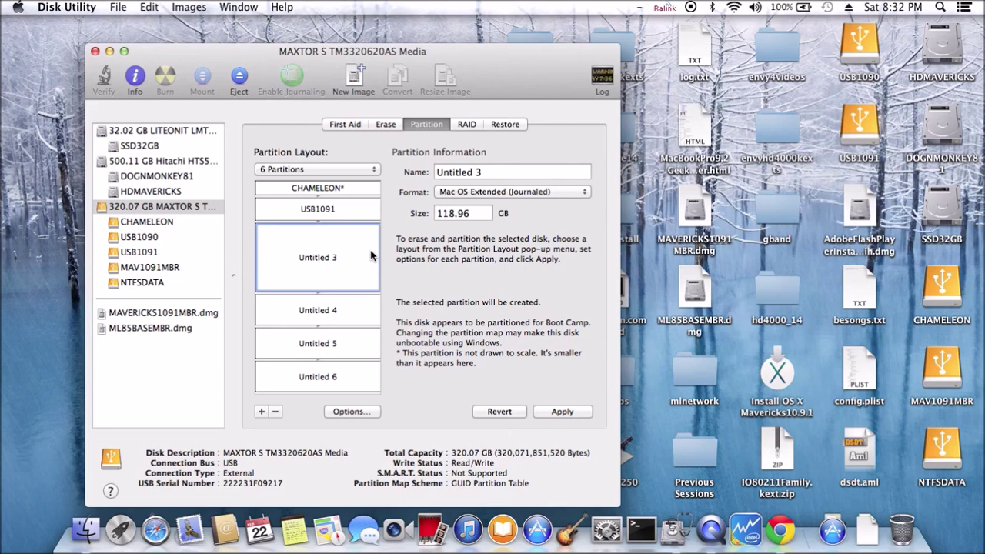
drag(481, 216, 411, 208)
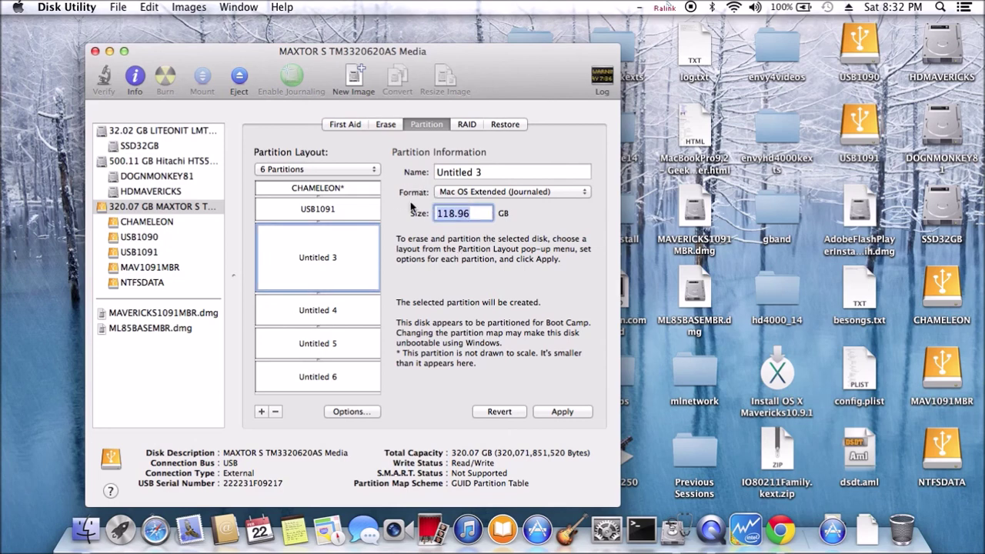
text(40)
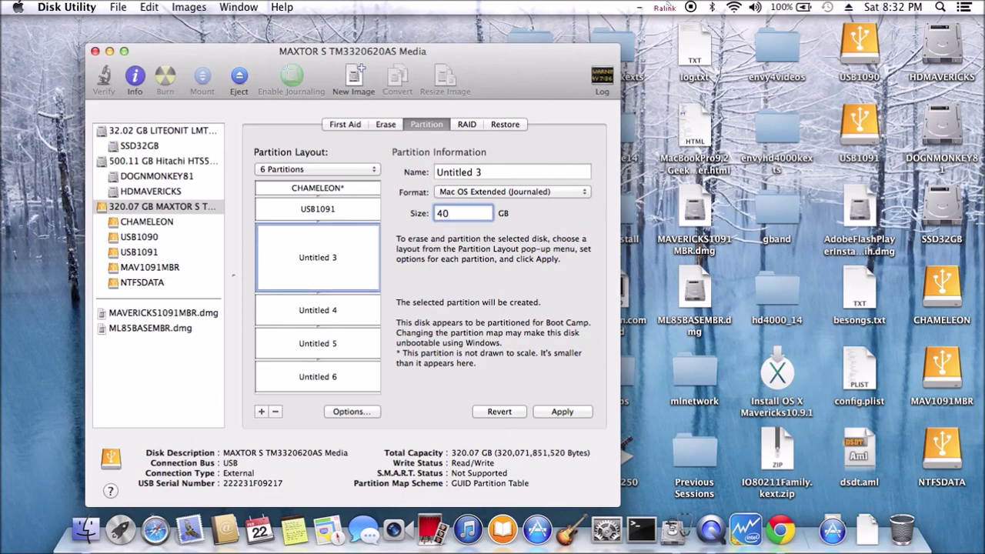
right_click(502, 166)
click(427, 165)
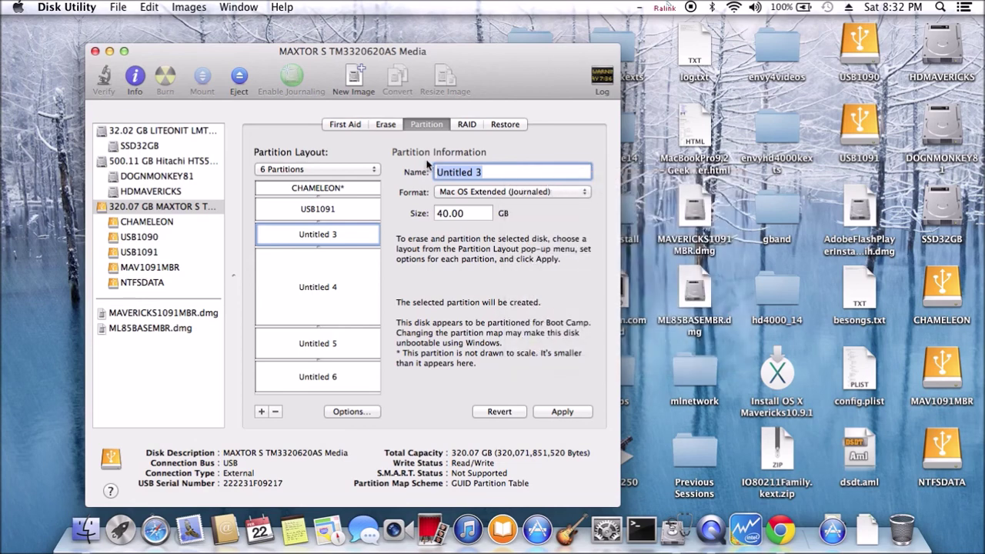
text(S)
key(BackSpace)
text(U)
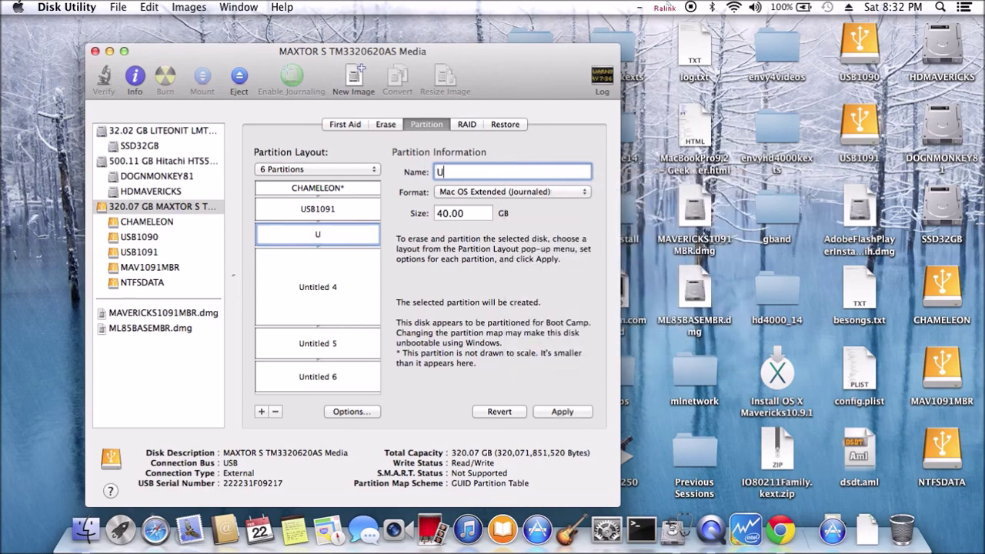
text(SBML)
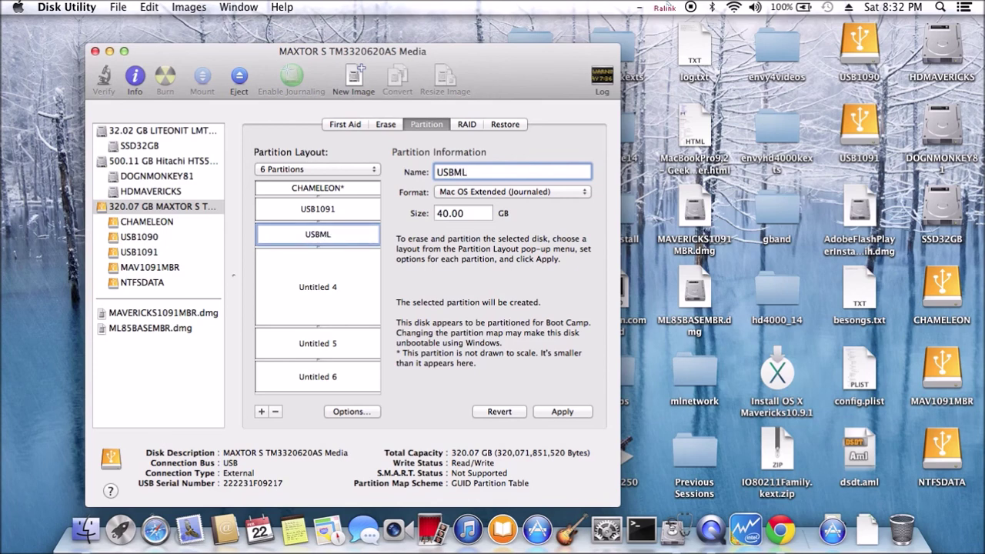
text(1085)
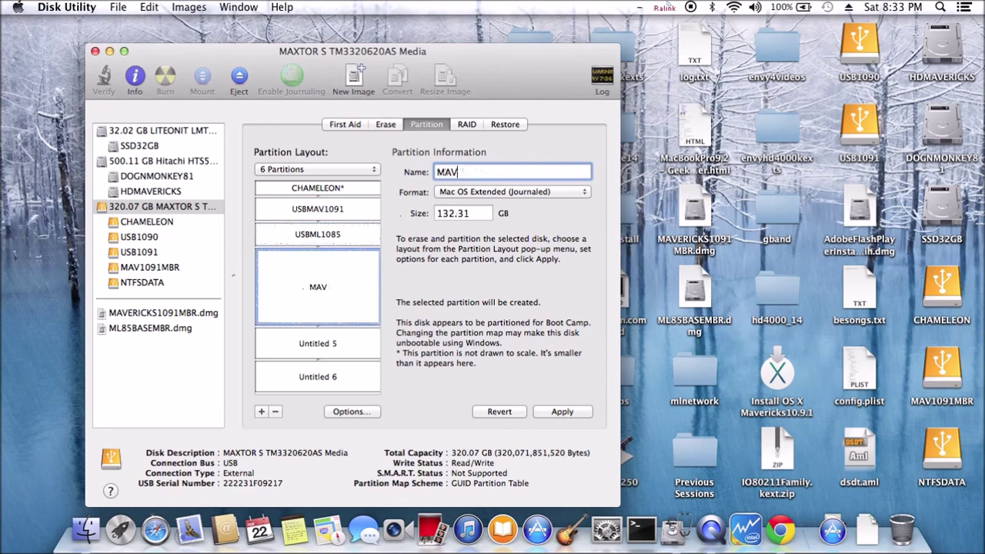
- Complete the fourth partition's name as MAV1091MBR and set its size to 8 GB
text(1091)
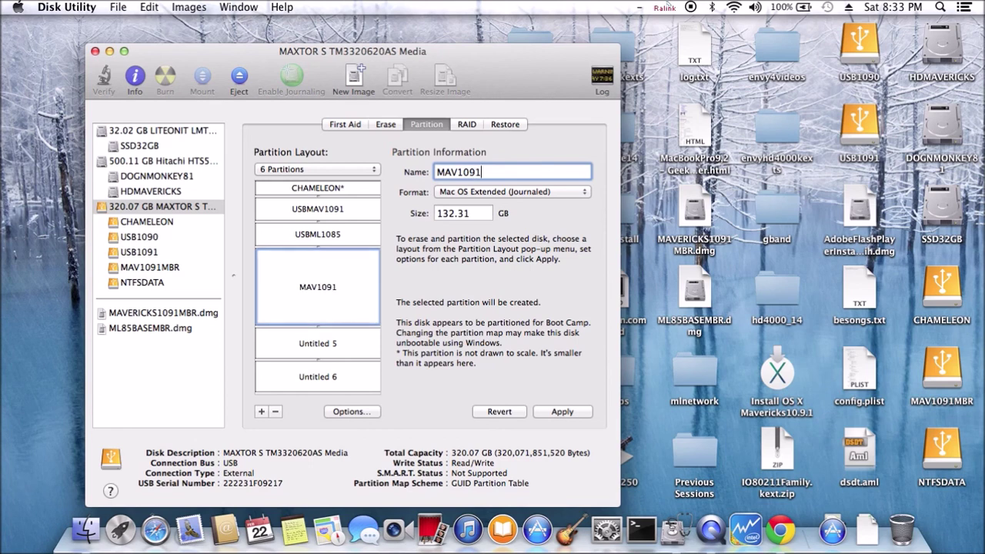
text(MBR)
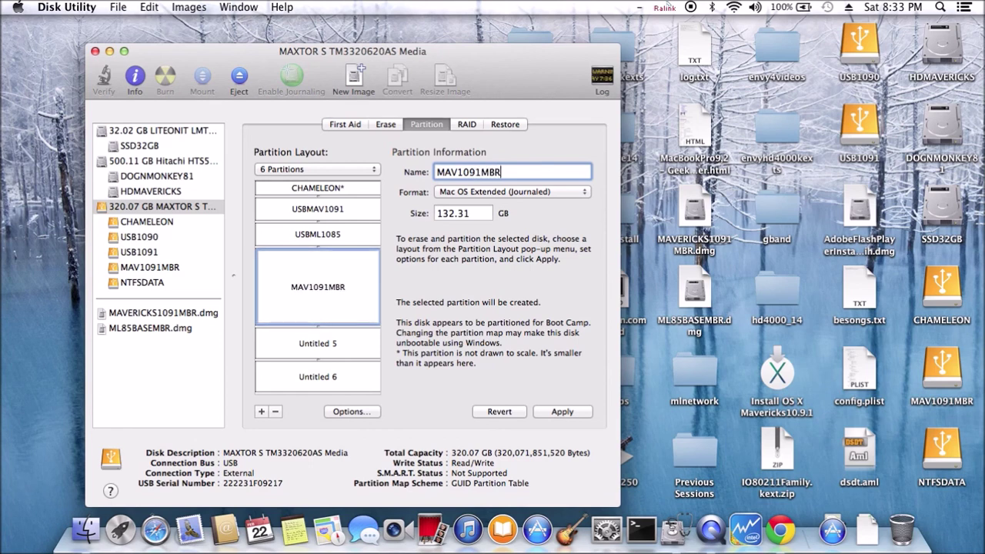
double_click(476, 213)
text(8)
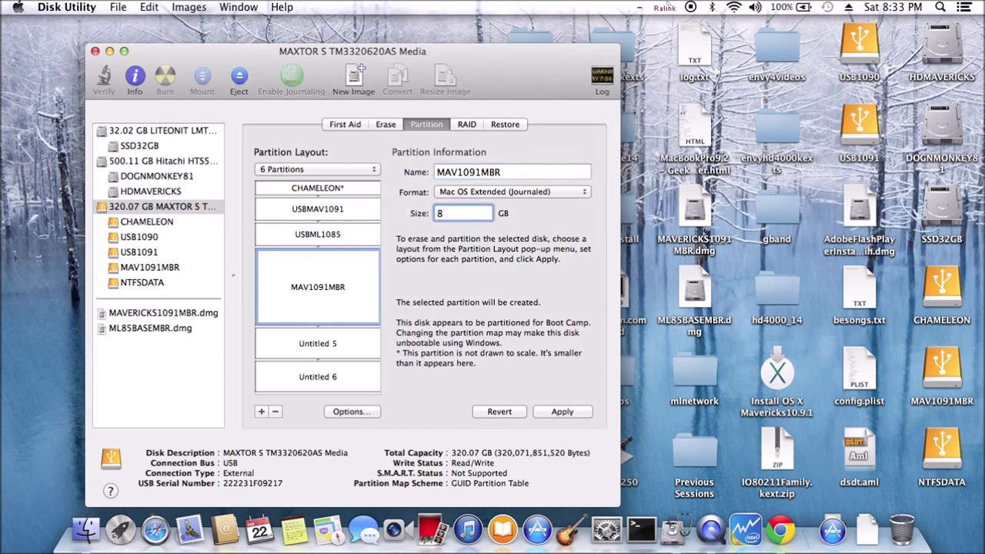
key(Tab)
- Name the fifth partition ML1085MBR and set its size to 8 GB
click(318, 345)
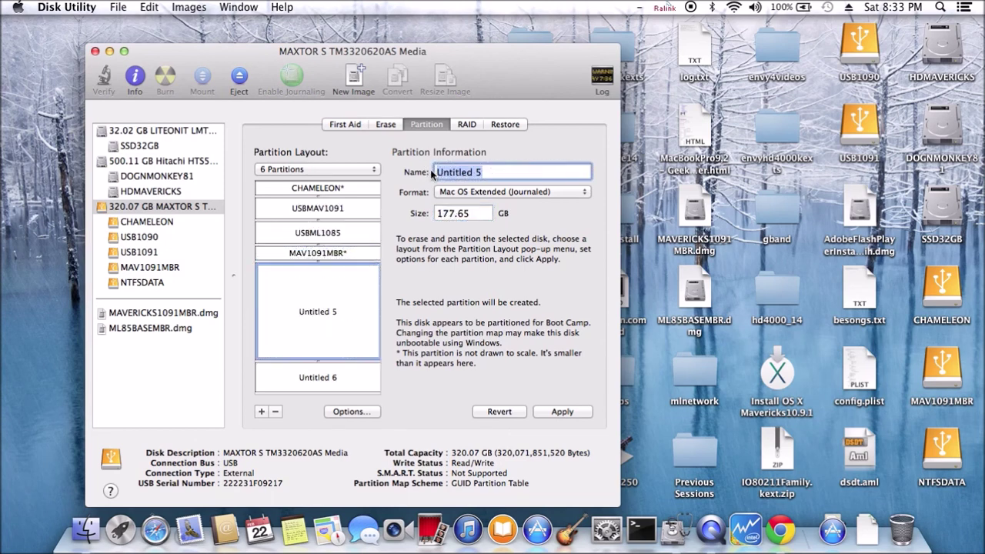
text(ML)
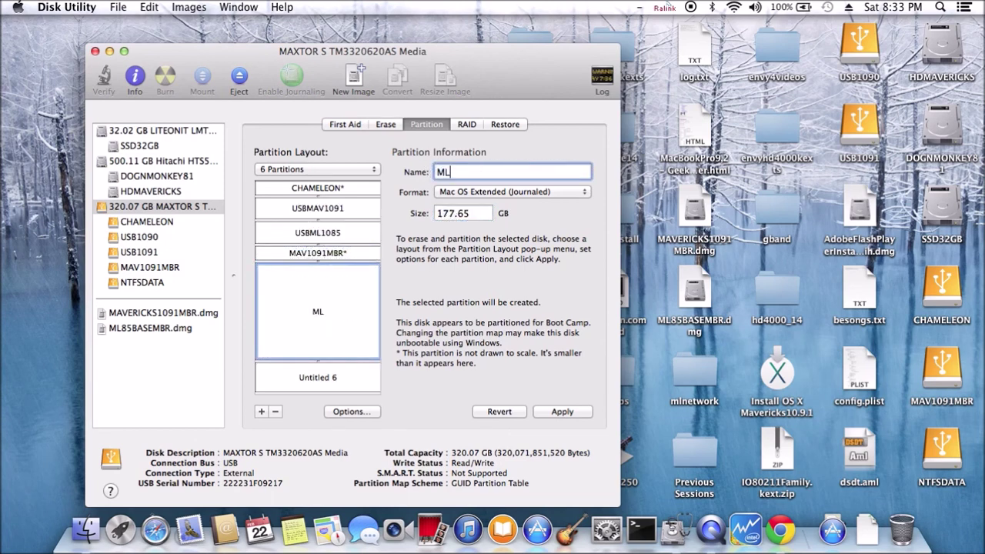
text(1085MBR)
double_click(466, 213)
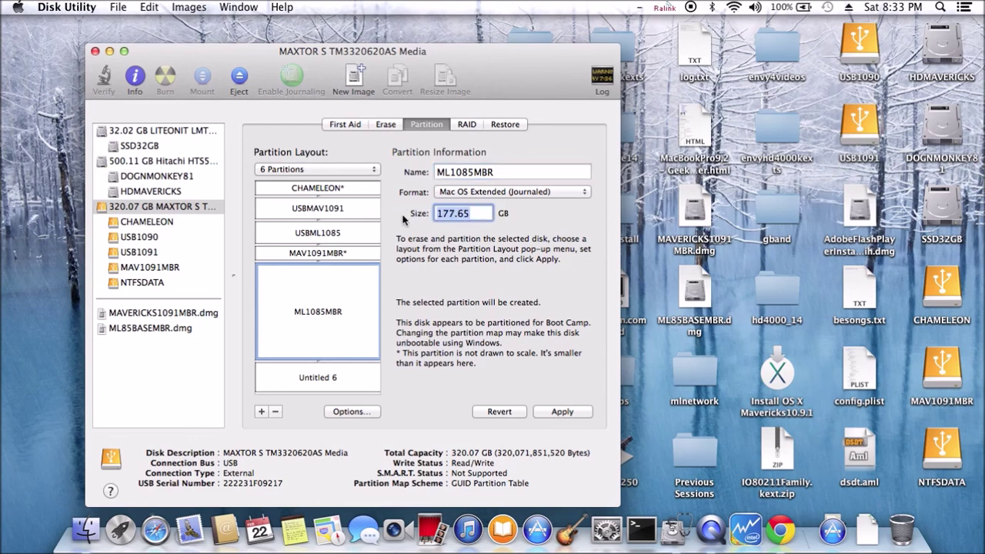
text(8)
key(Return)
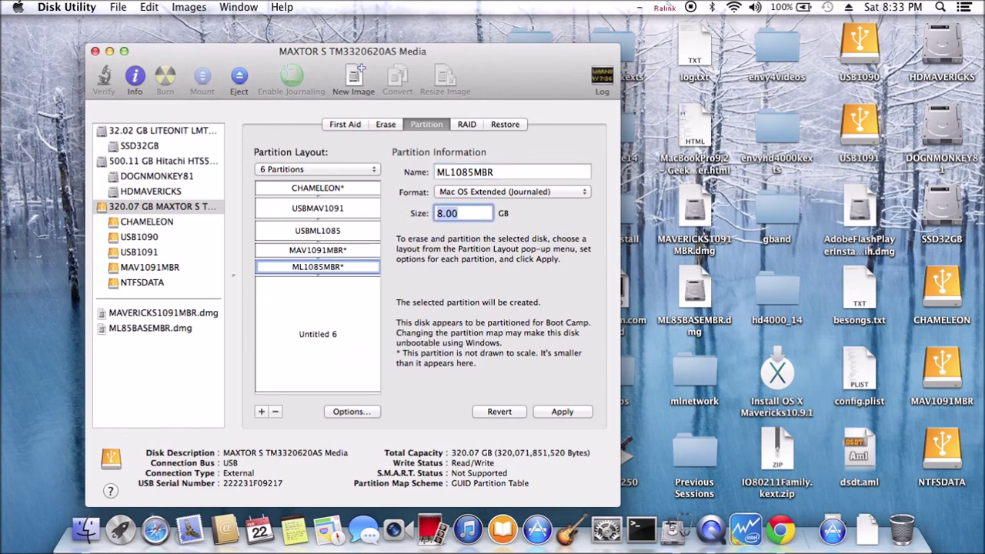
- Set the sixth partition to Windows NT Filesystem with the name NTFSDATA, and apply the new layout to the MAXTOR disk
click(317, 334)
click(536, 192)
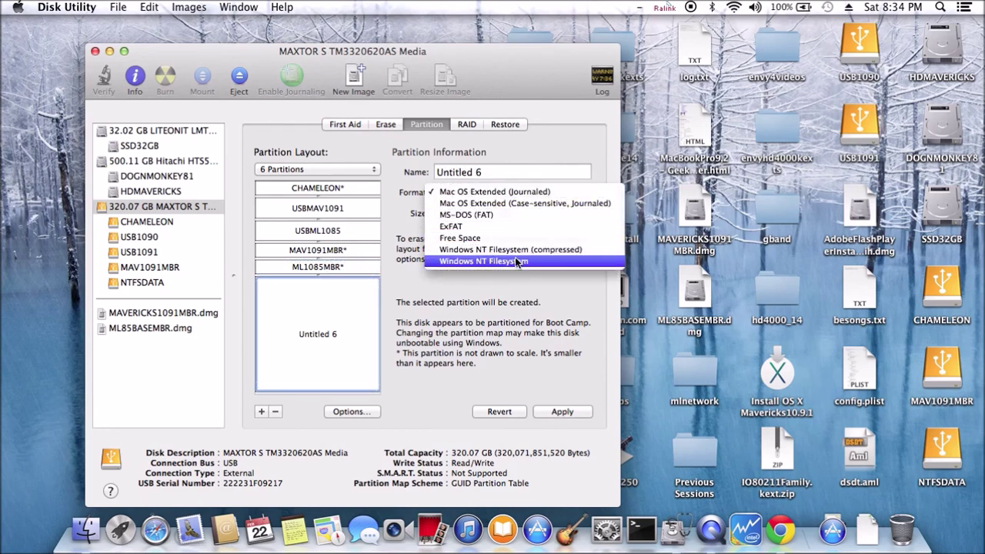
click(515, 257)
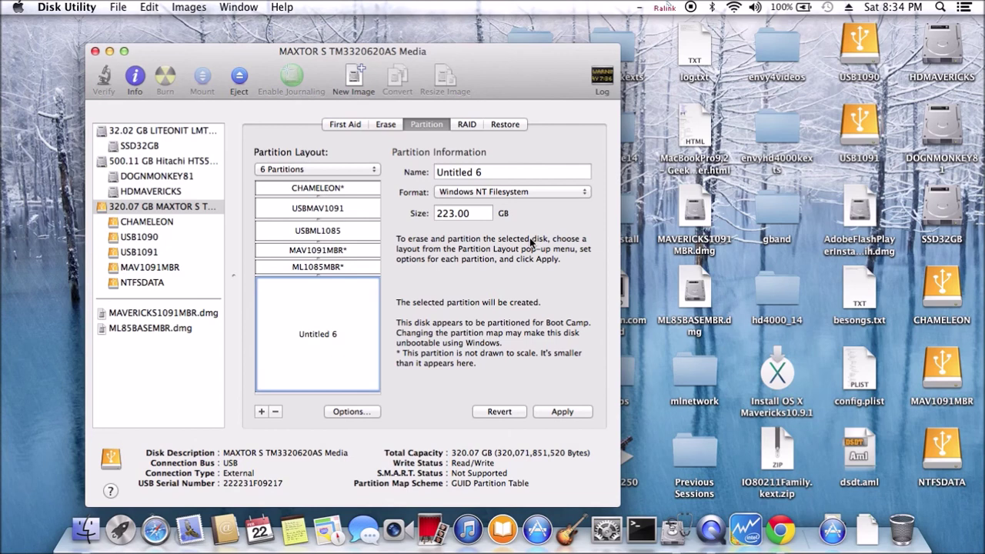
drag(496, 172, 435, 174)
text(NTFS)
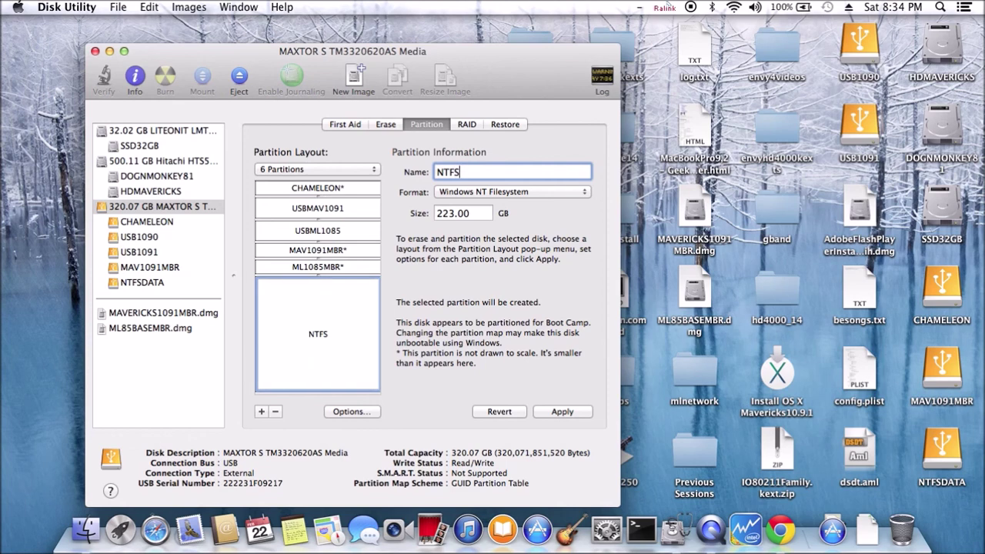
text(DATA)
click(563, 412)
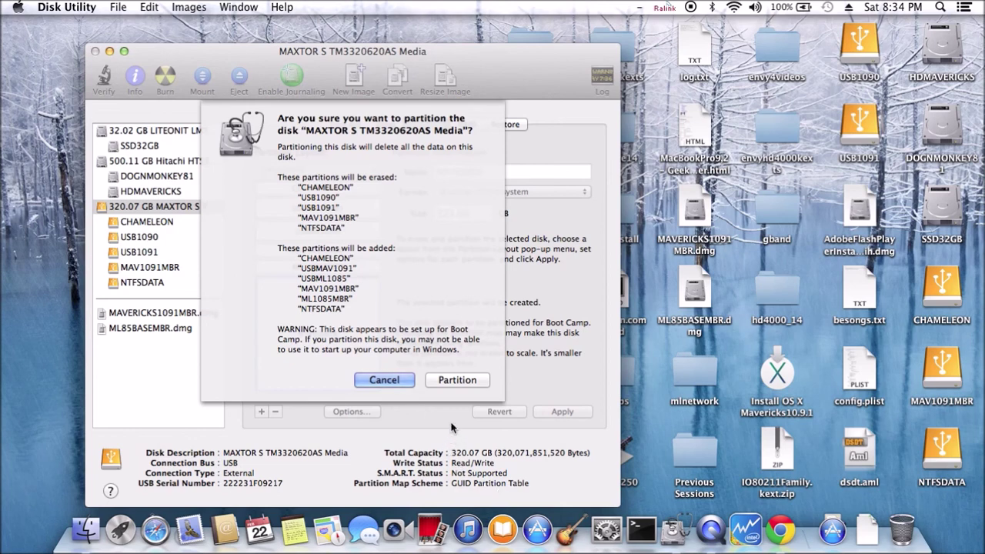
click(452, 382)
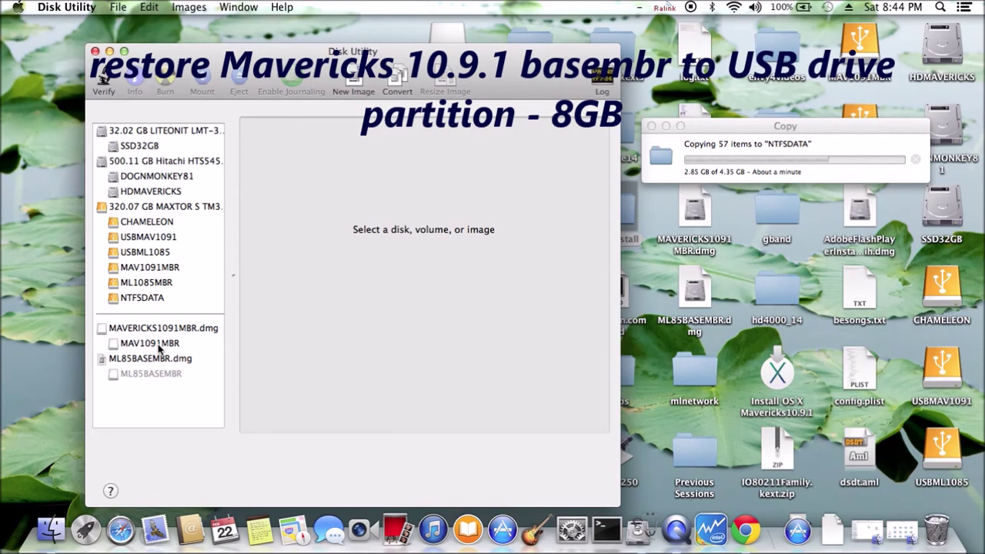
- Set up a restore from the MAV1091MBR volume of MAVERICKS1091MBR.dmg to the MAXTOR disk's MAV1091MBR partition
click(154, 343)
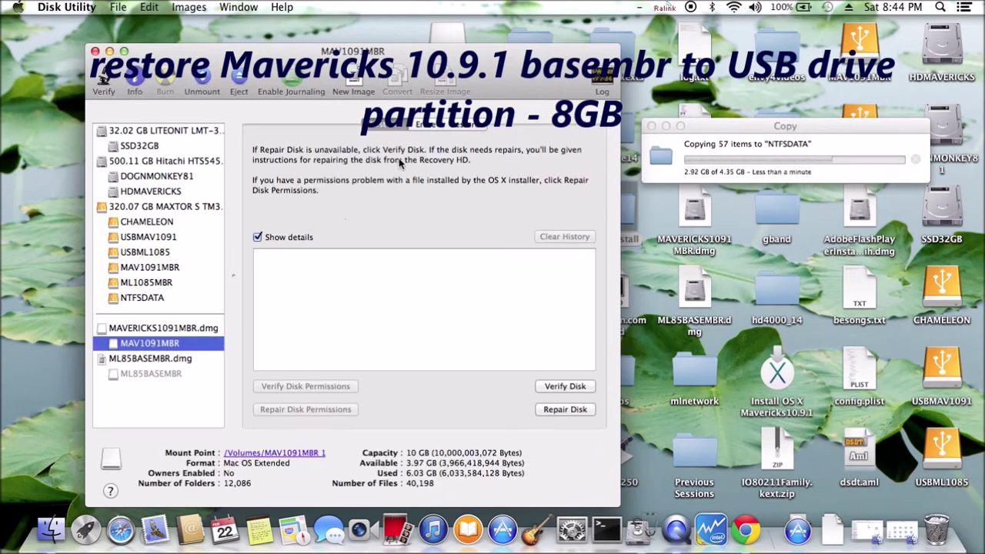
click(462, 126)
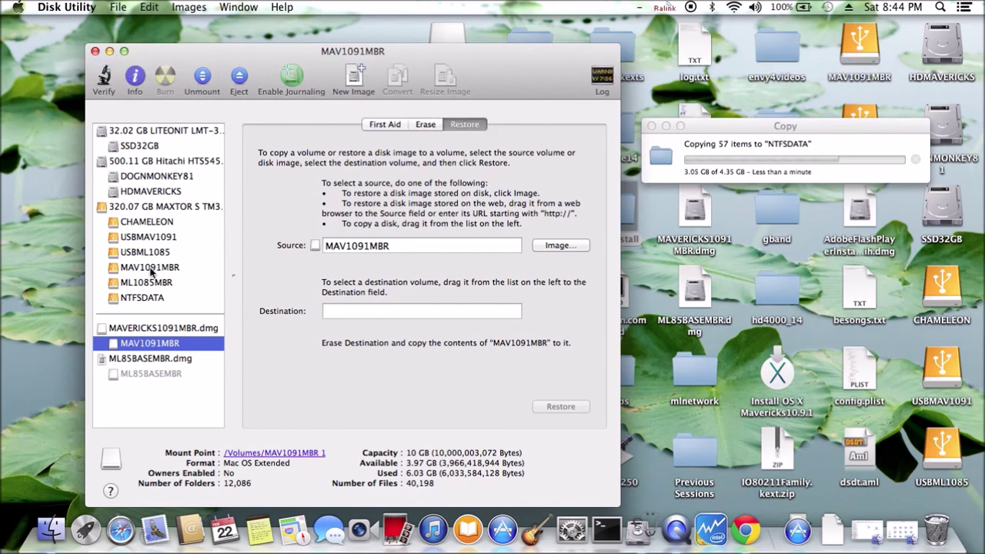
drag(151, 268, 372, 310)
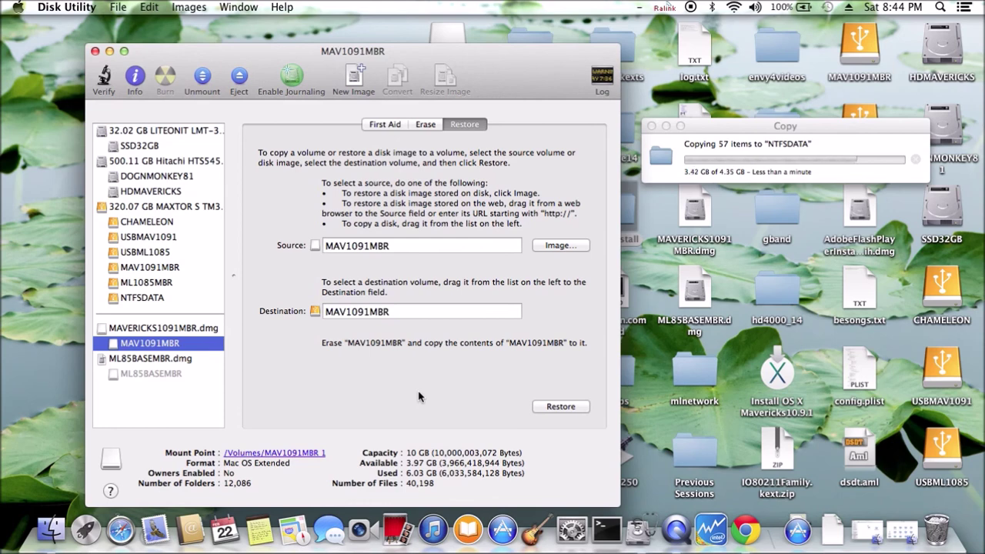
- Start the restore, confirm erasing the MAV1091MBR partition, and authorize it with the account password
click(561, 407)
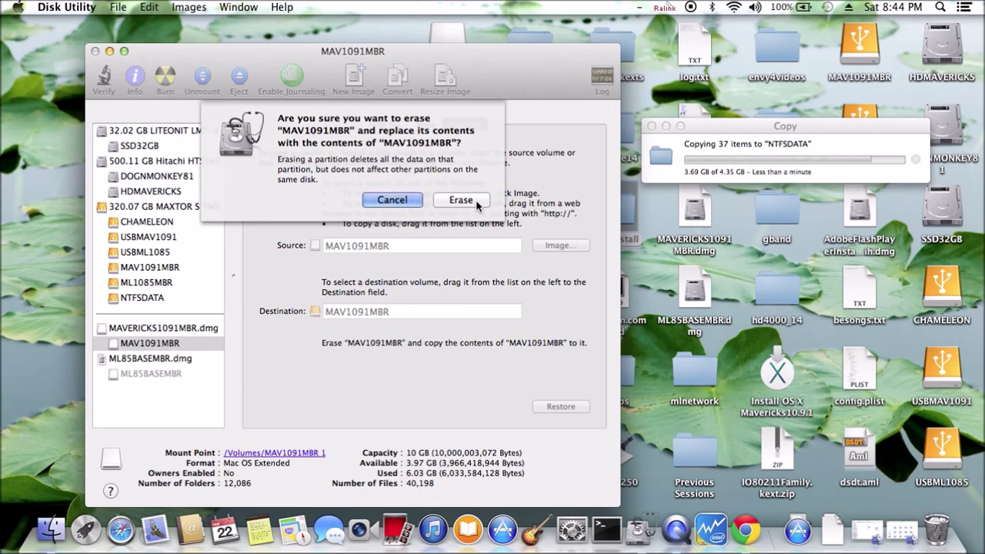
click(475, 199)
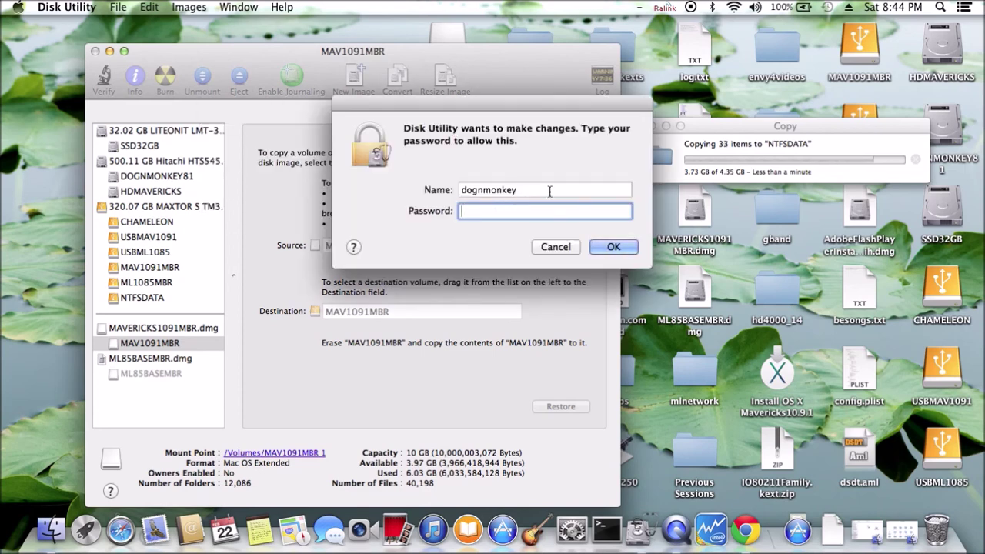
text(••••••)
key(Return)
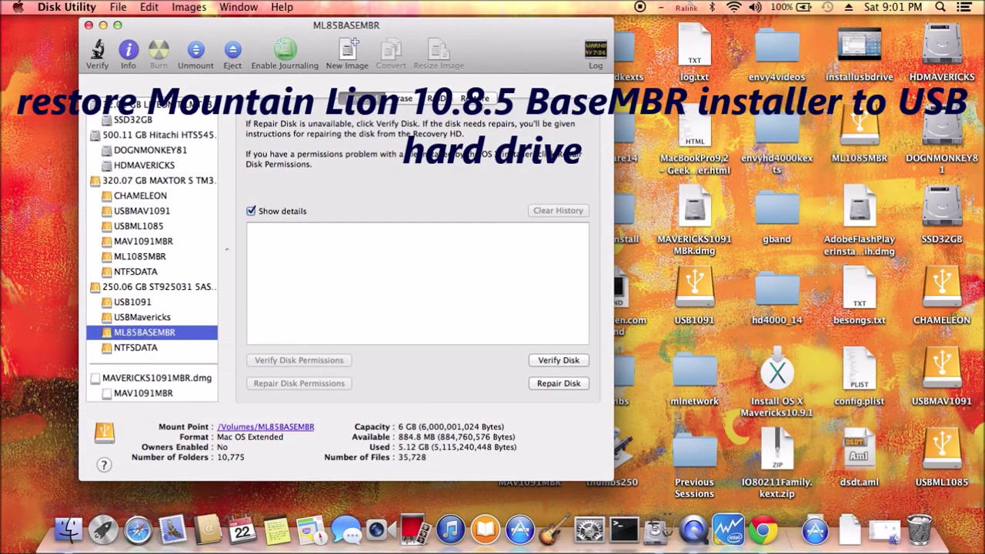
- Restore the ML85BASEMBR volume to the MAXTOR disk's ML1085MBR partition, confirming the erase and authorizing it with the account password
click(472, 98)
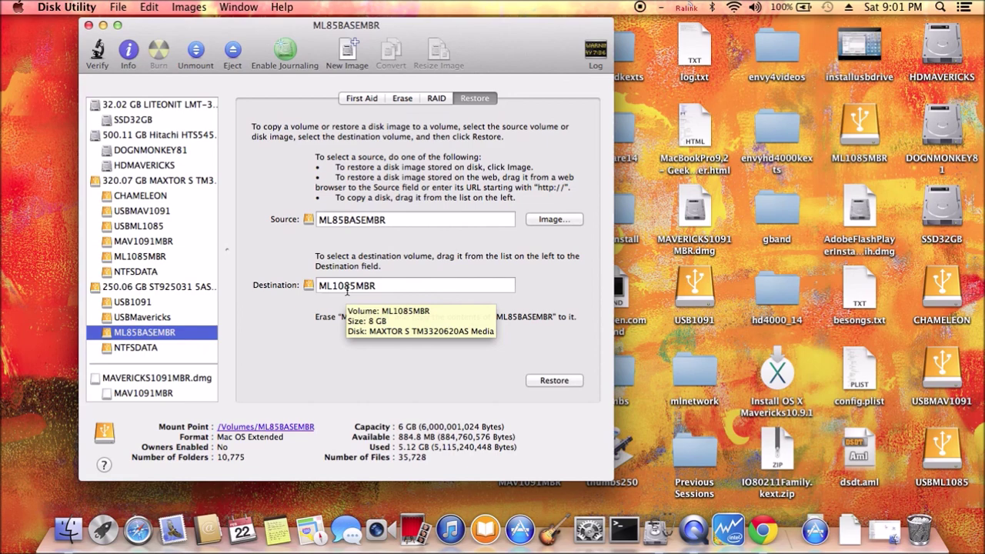
click(554, 383)
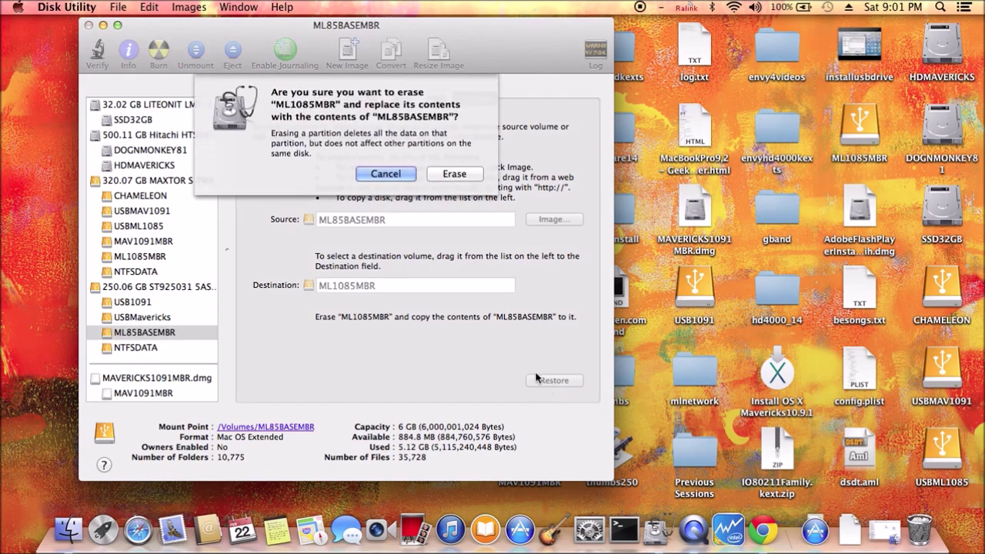
click(456, 174)
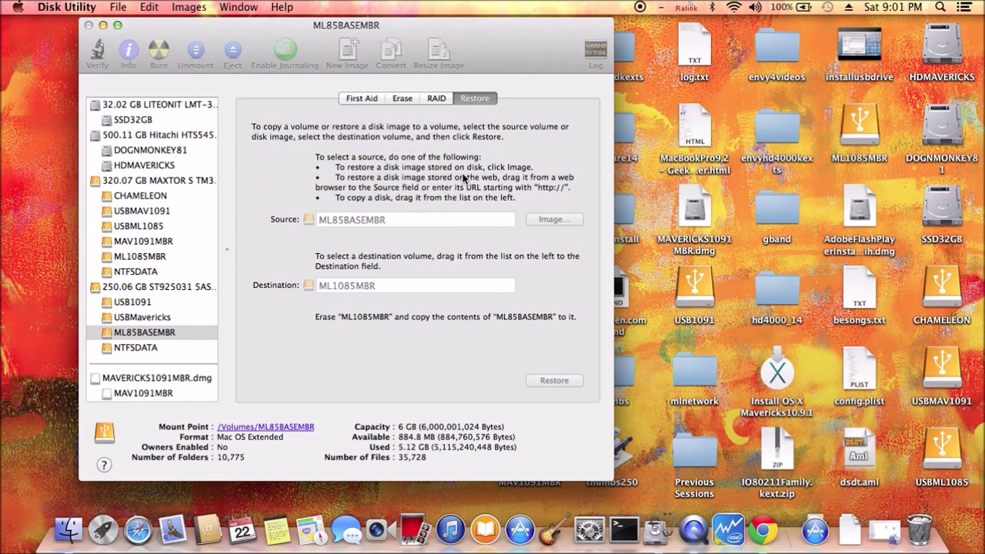
text(******)
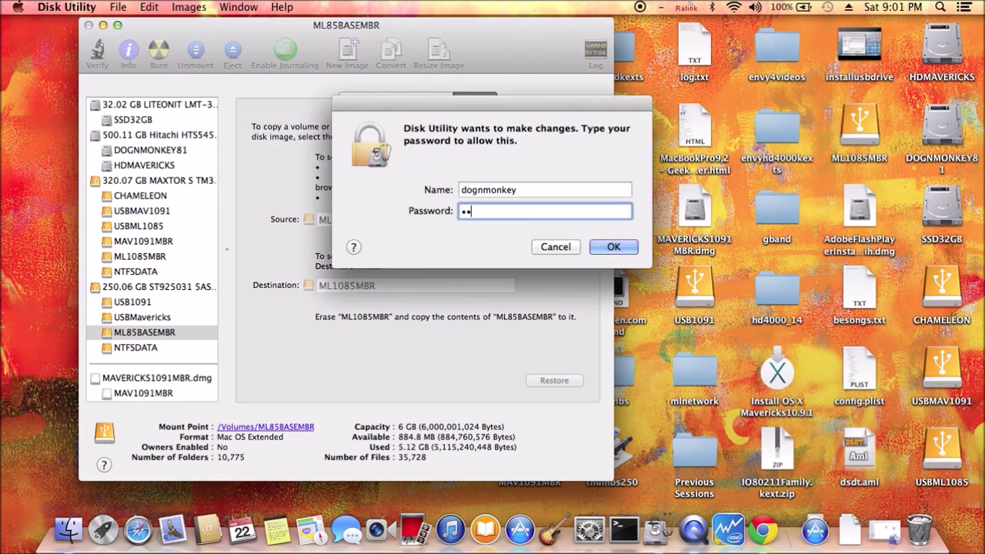
key(Return)
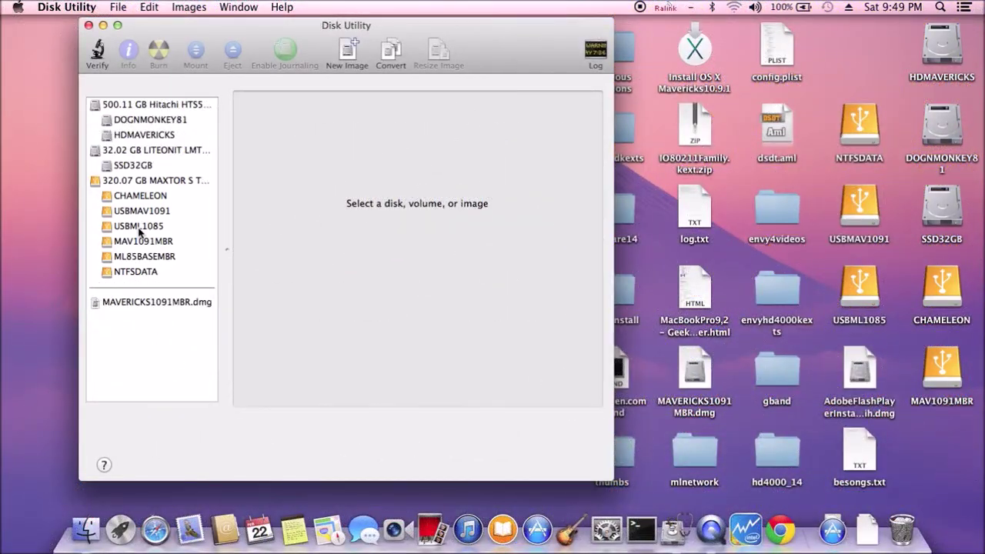
- Check the details of the restored MAV1091MBR and ML85BASEMBR volumes on the MAXTOR disk
click(143, 242)
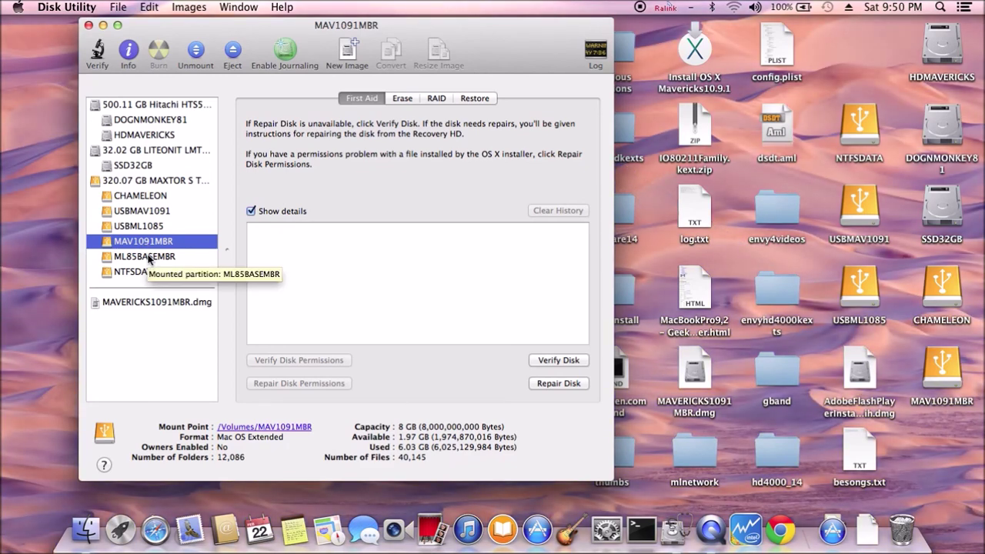
click(149, 258)
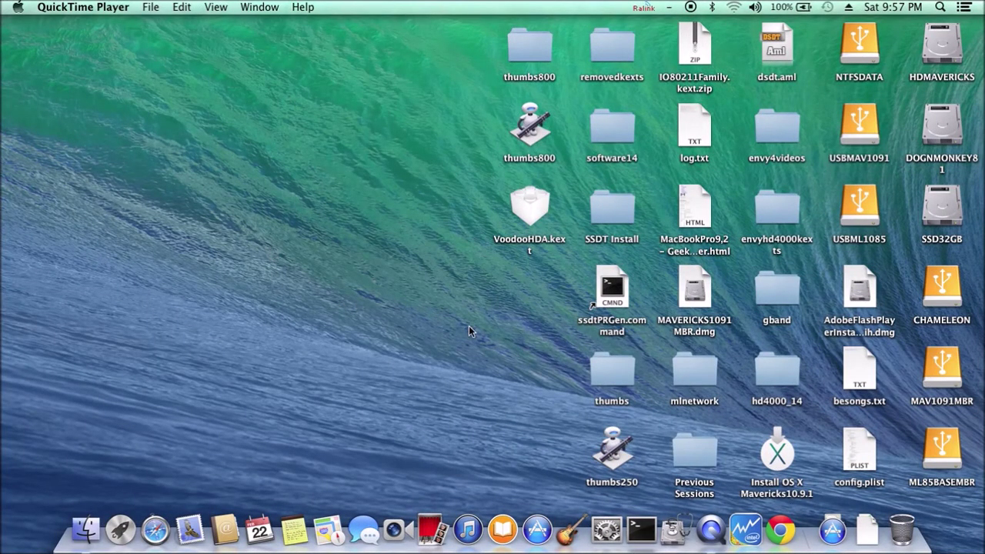
- Switch to Disk Utility and open the erase format choices for the MAXTOR disk's CHAMELEON volume
click(671, 529)
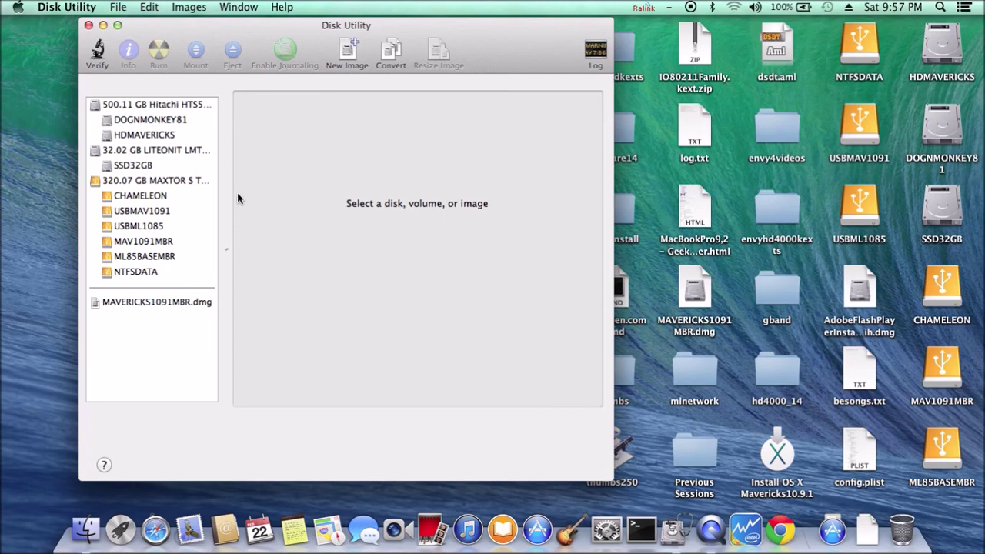
click(141, 196)
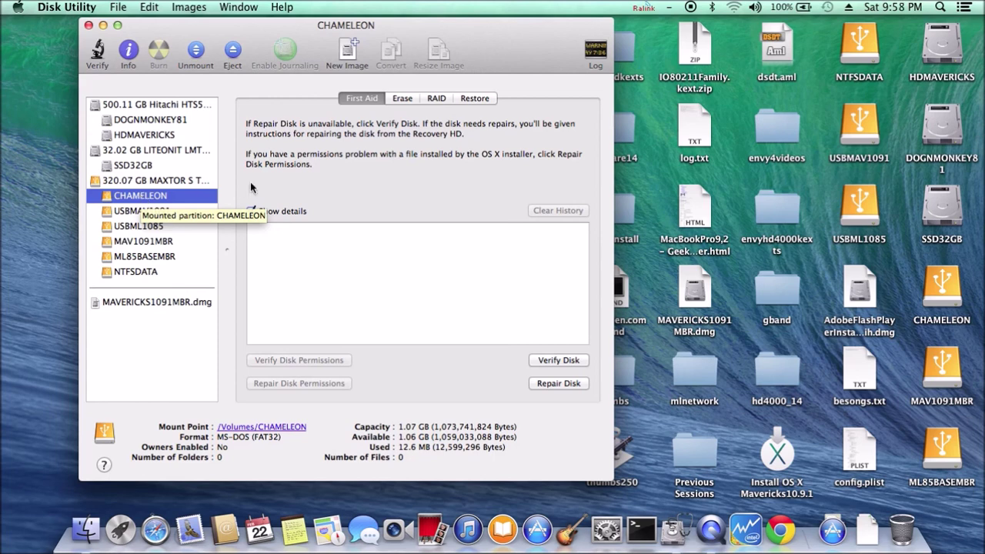
click(407, 102)
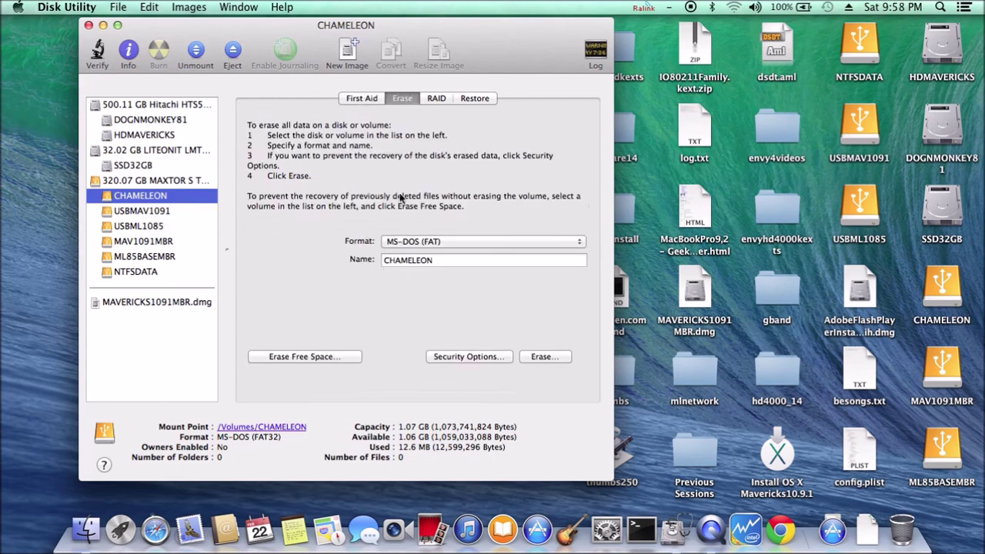
click(412, 242)
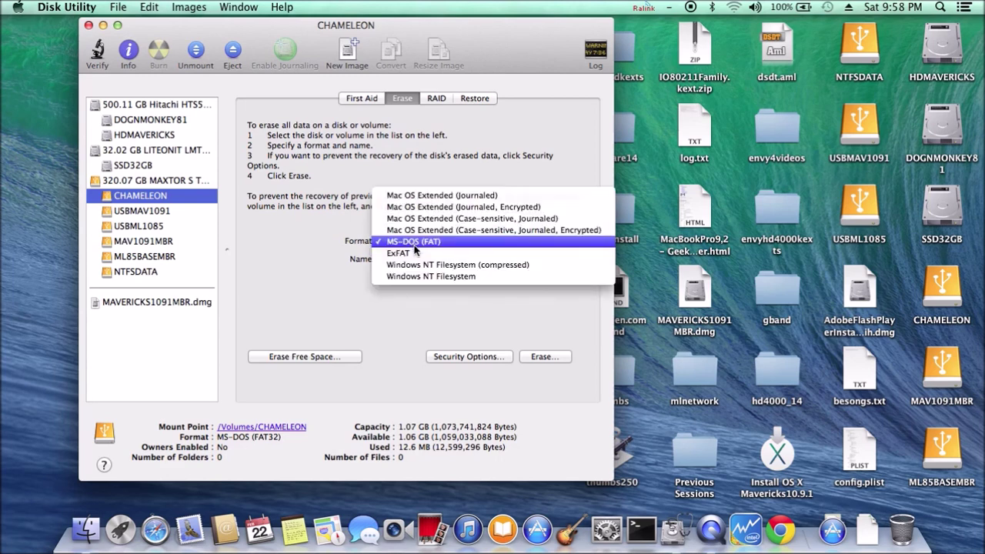
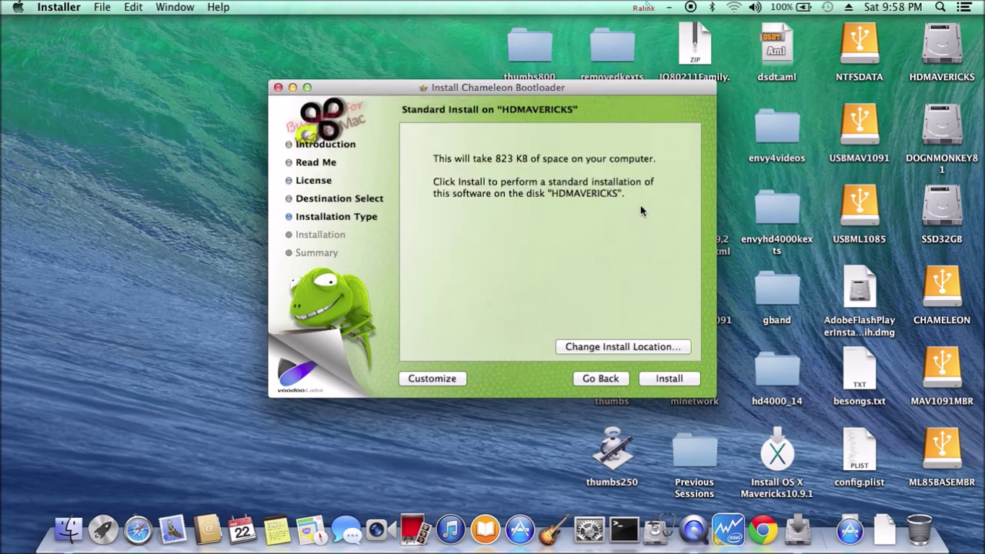
- Change the Chameleon Bootloader install location to the CHAMELEON volume
click(586, 346)
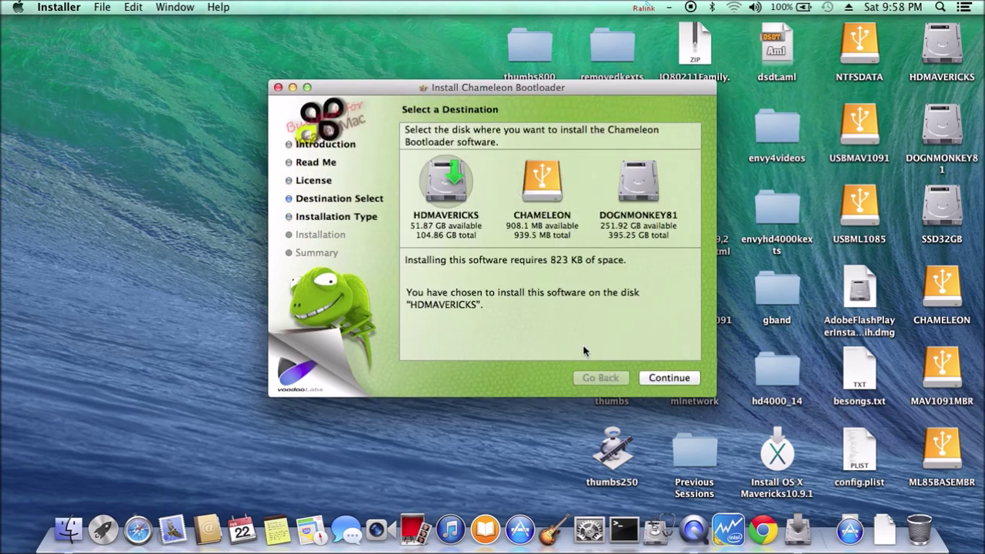
click(547, 190)
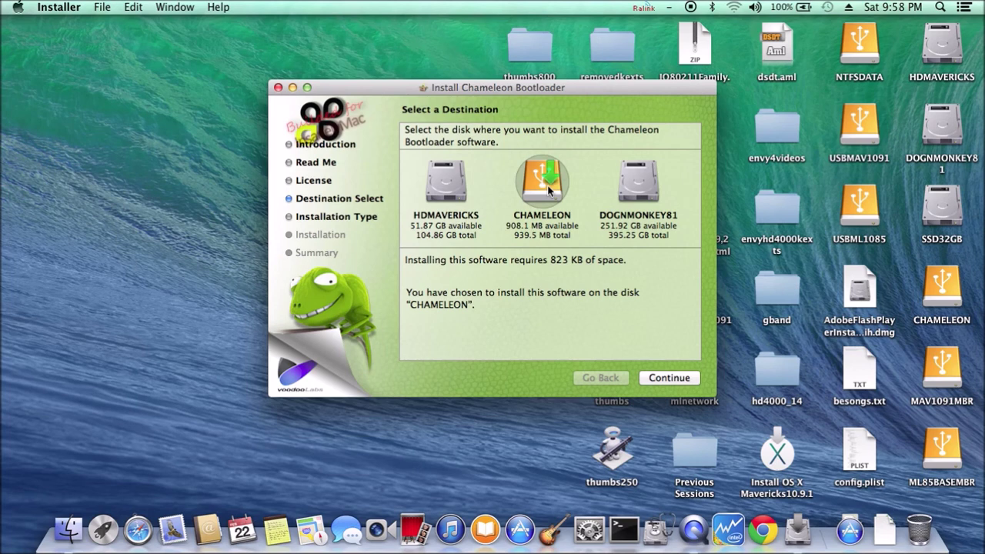
click(658, 376)
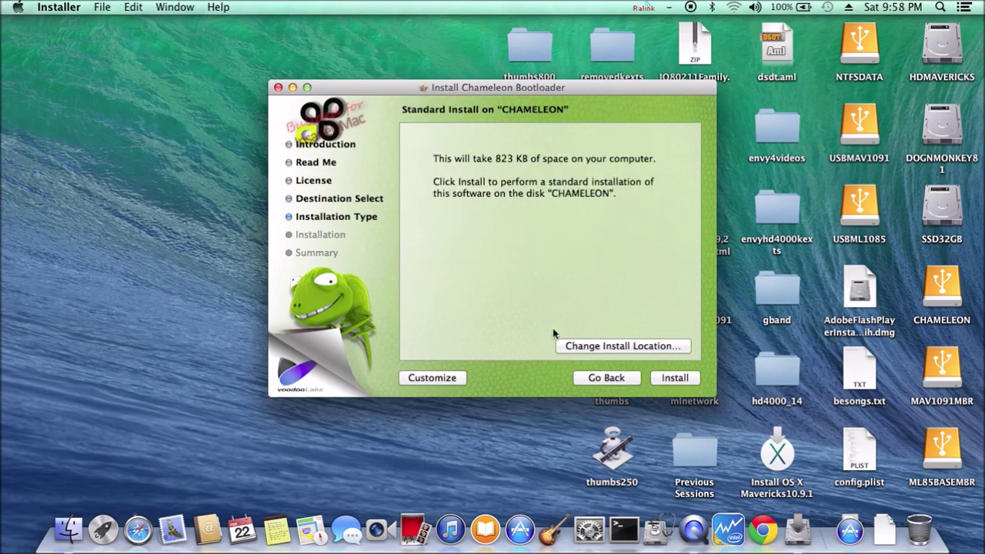
- Customize the Chameleon installation and include the Kernel Patcher module
click(434, 378)
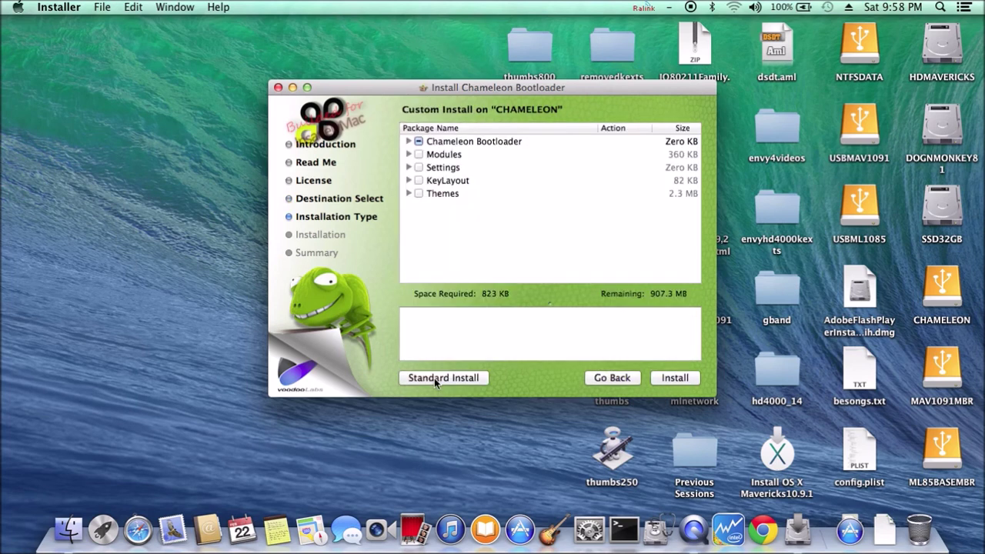
click(409, 141)
click(410, 142)
click(409, 154)
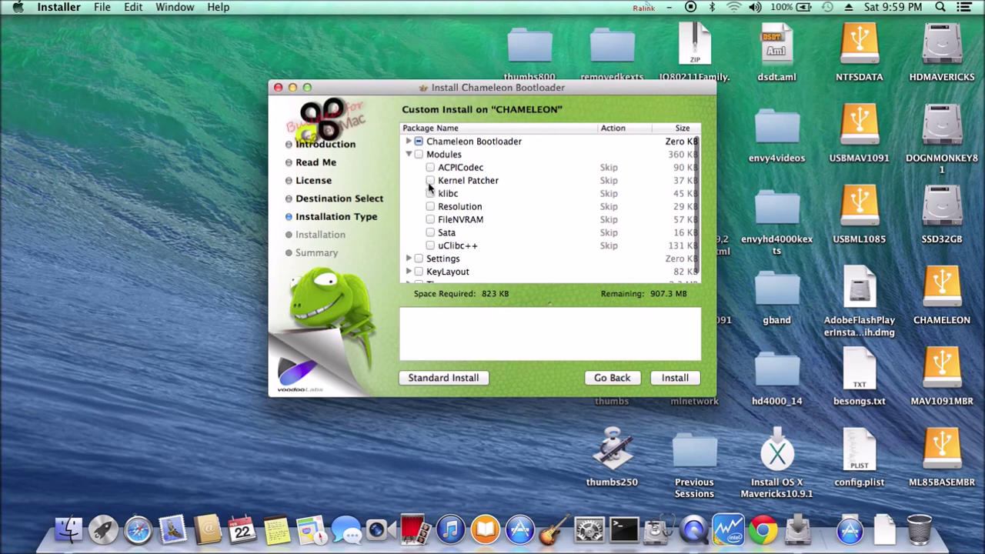
click(430, 182)
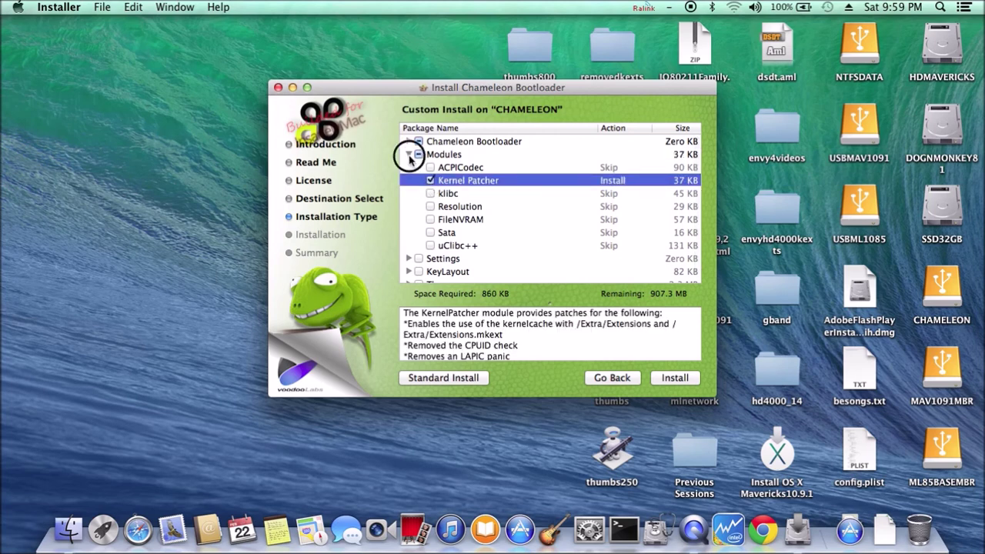
click(408, 154)
- Enable LegacyLogo=Yes and InstantMenu=Yes in the Control Options of the Chameleon settings
click(409, 167)
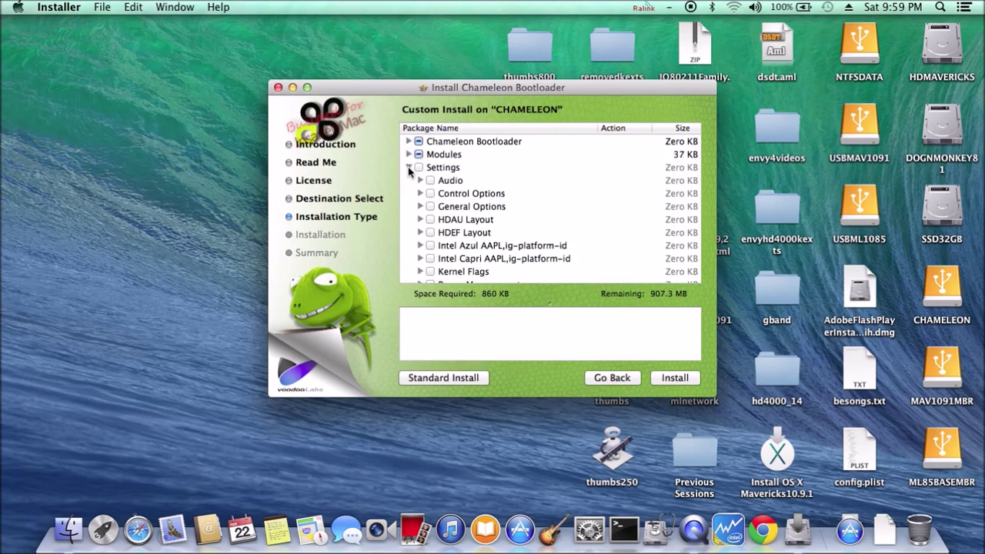
click(420, 193)
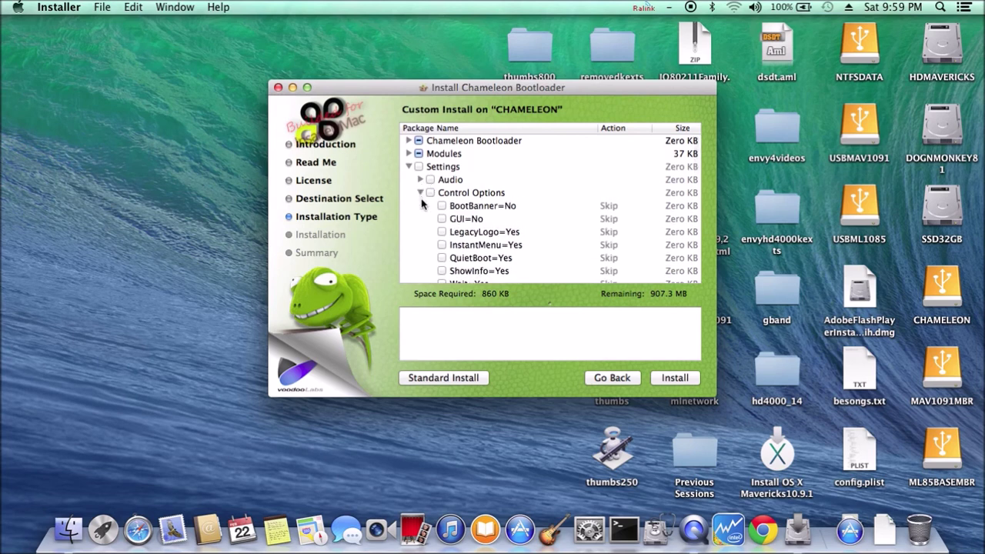
click(444, 232)
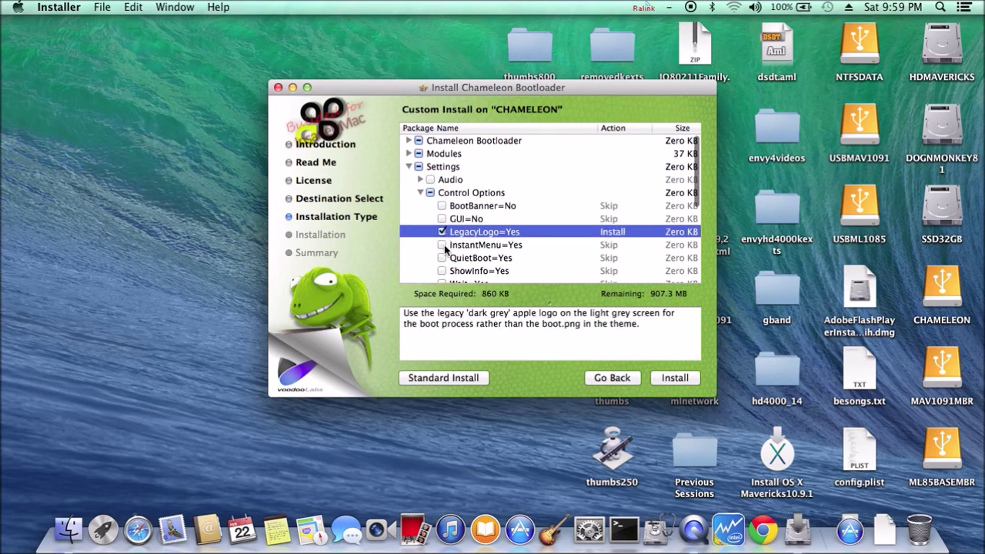
click(444, 244)
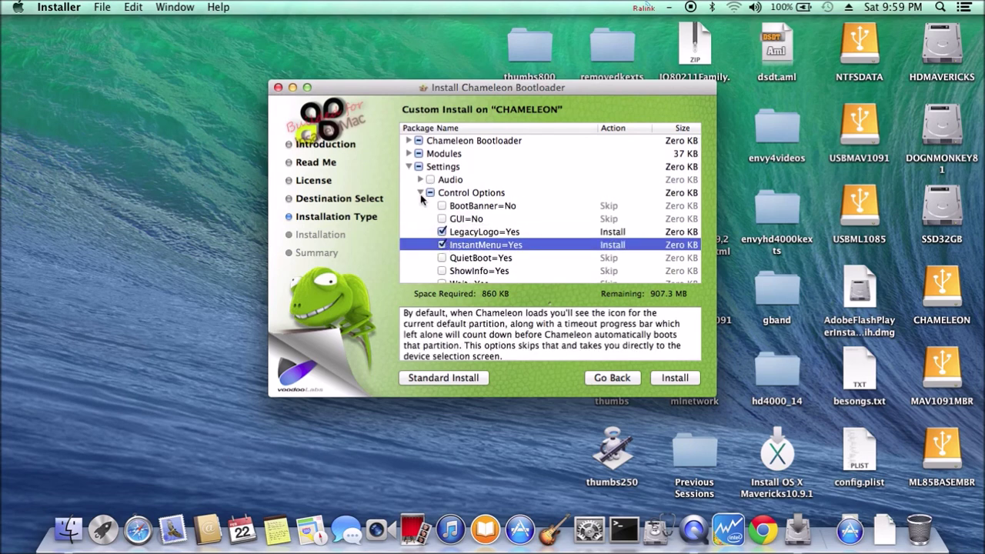
click(421, 193)
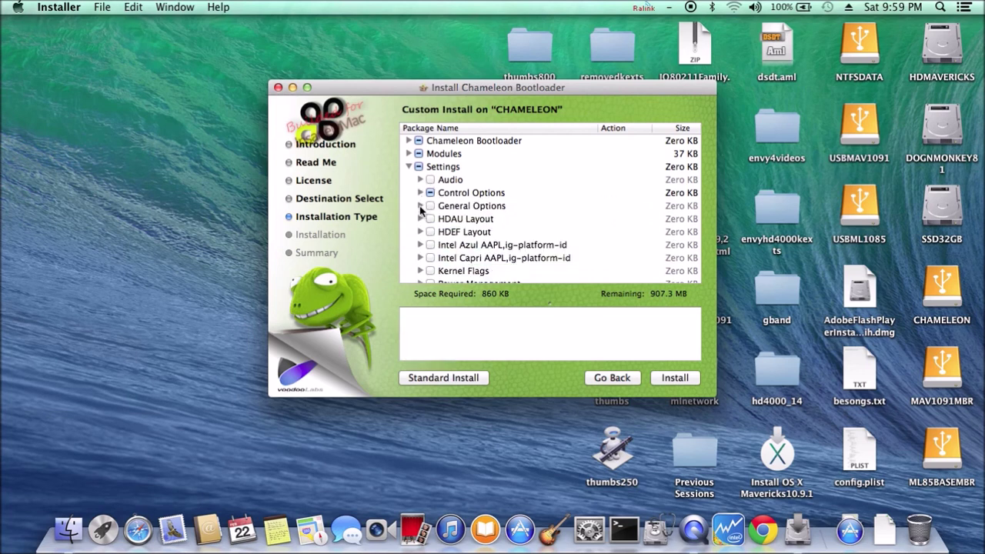
- Enable EthernetBuiltIn=Yes, ForceHPET=Yes, UseKernelCache=Yes and RestartFix=No in the General Options
click(420, 207)
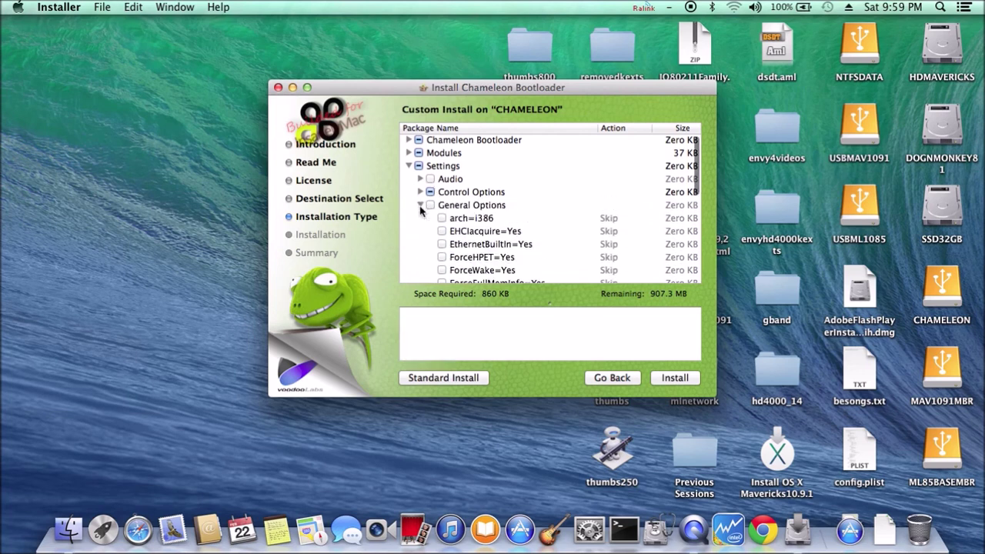
click(443, 244)
click(442, 257)
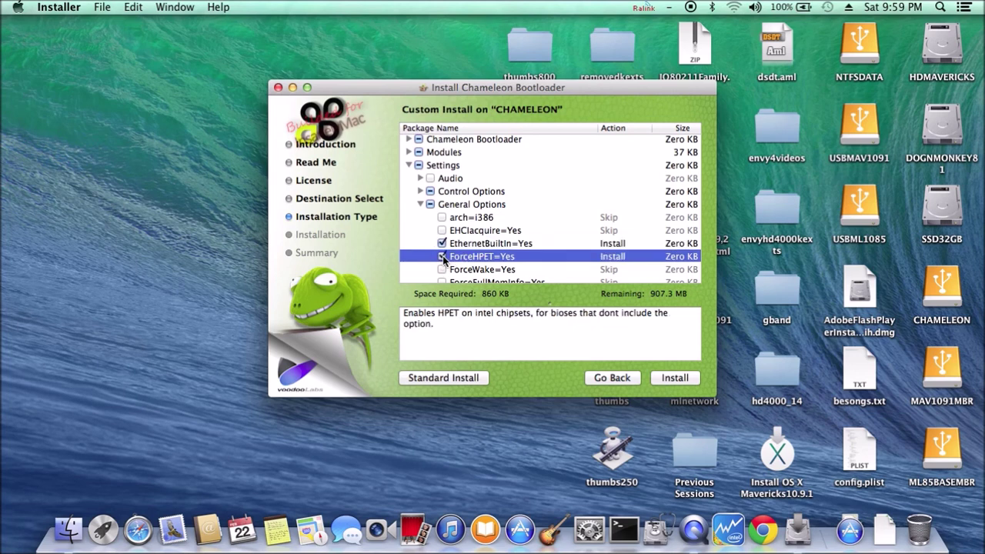
scroll(555, 251, down, 3)
scroll(555, 251, down, 2)
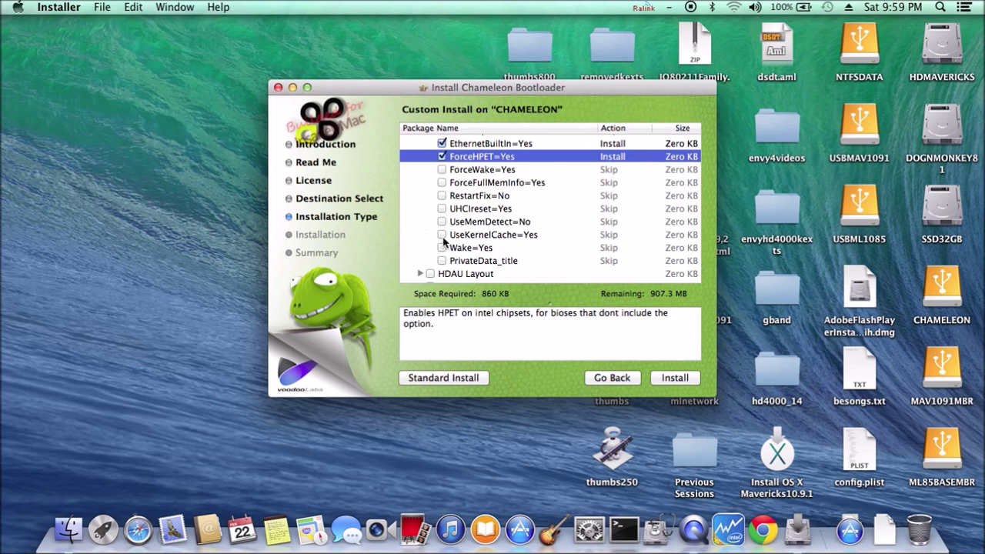
click(442, 235)
click(442, 196)
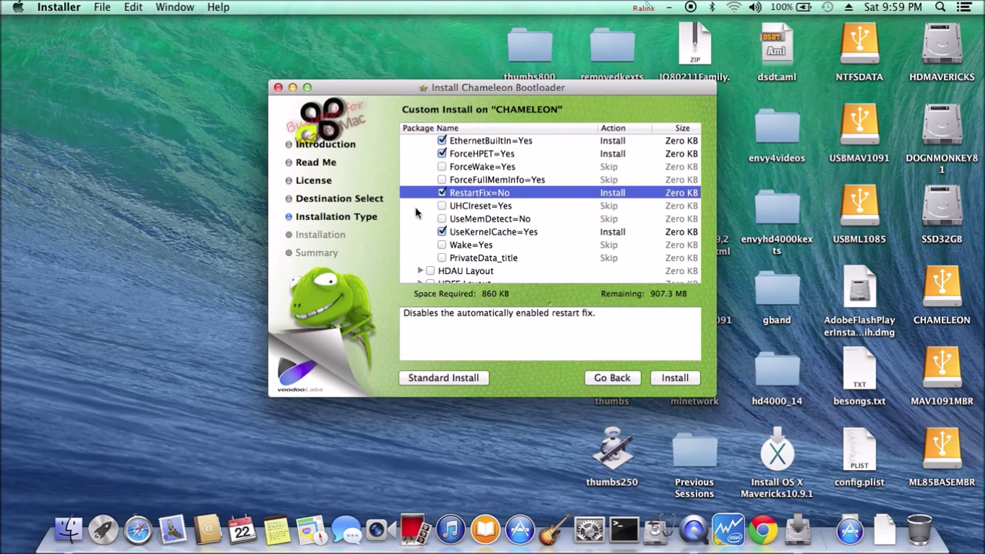
- Set the Intel Capri AAPL,ig-platform-id to 01660009 for Intel HD4000 Mobile graphics
scroll(416, 213, down, 3)
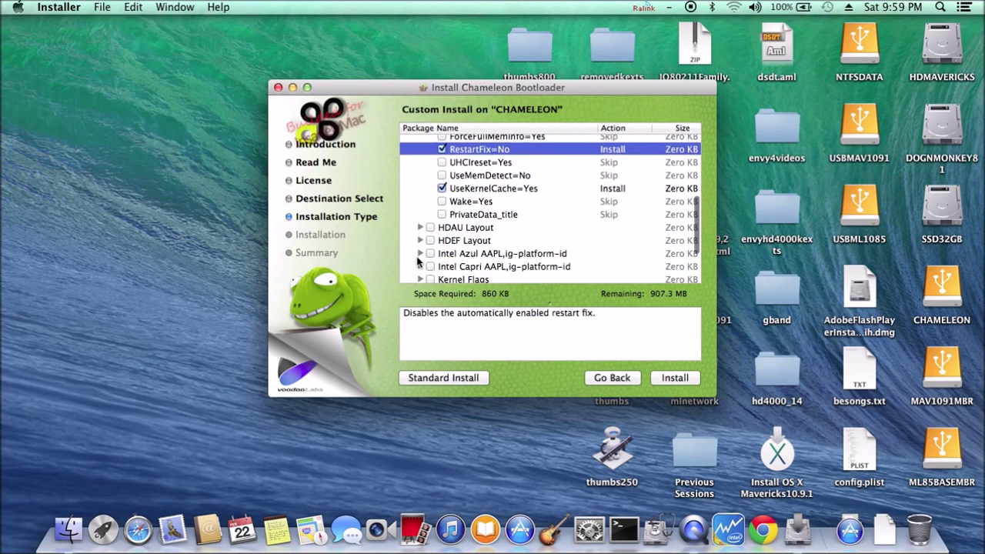
click(420, 266)
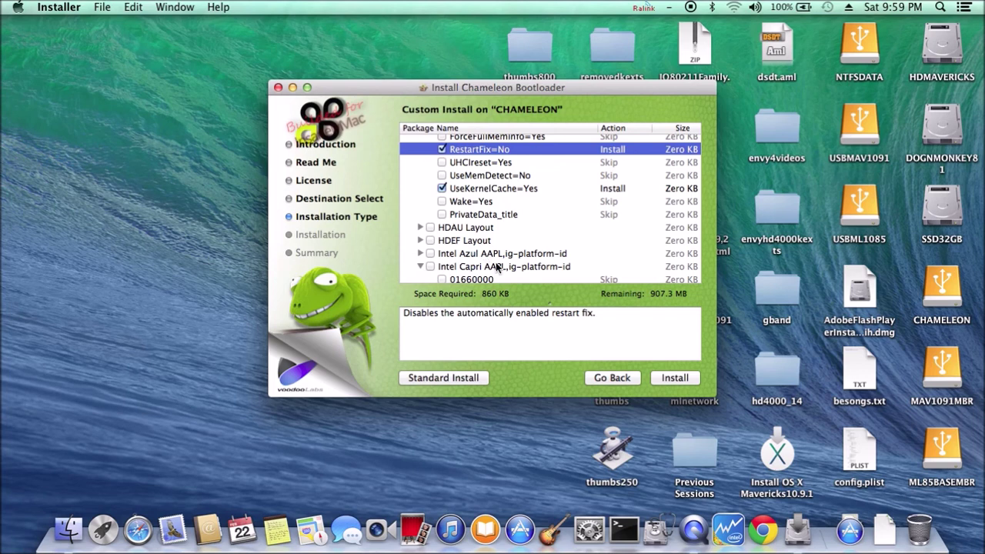
scroll(496, 266, down, 5)
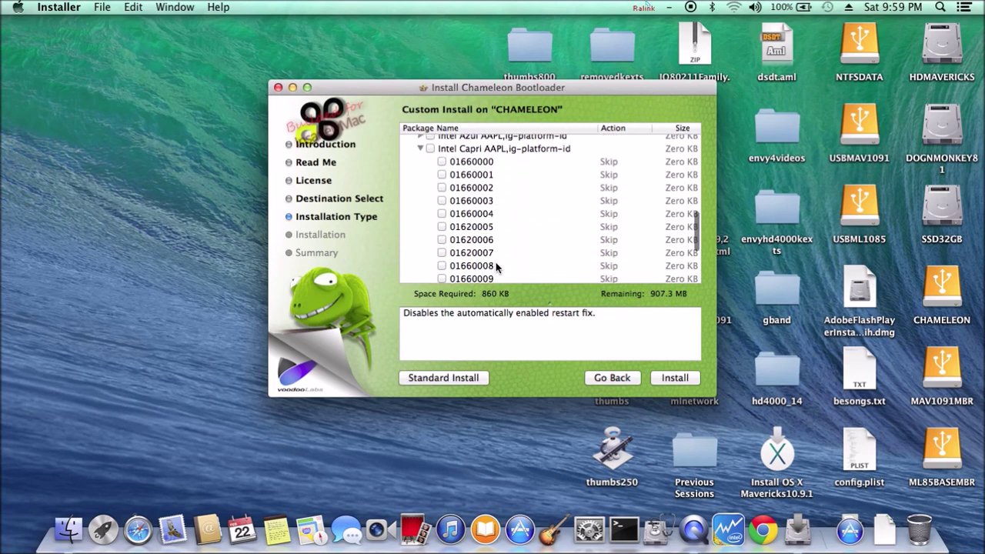
click(441, 279)
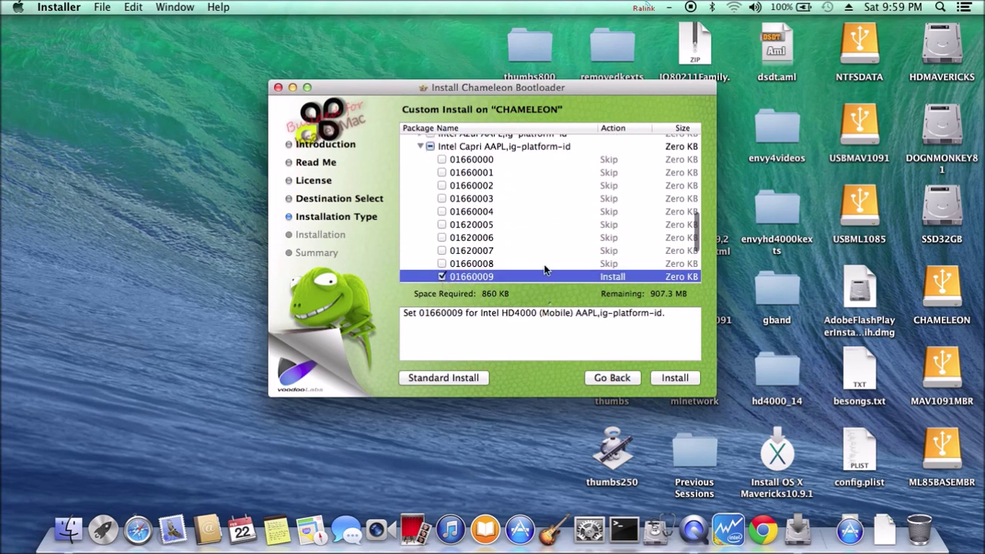
- Enable Verbose Mode, npci=0x2000 and darkwake=0 in the Kernel Flags of the Chameleon settings
scroll(544, 269, down, 5)
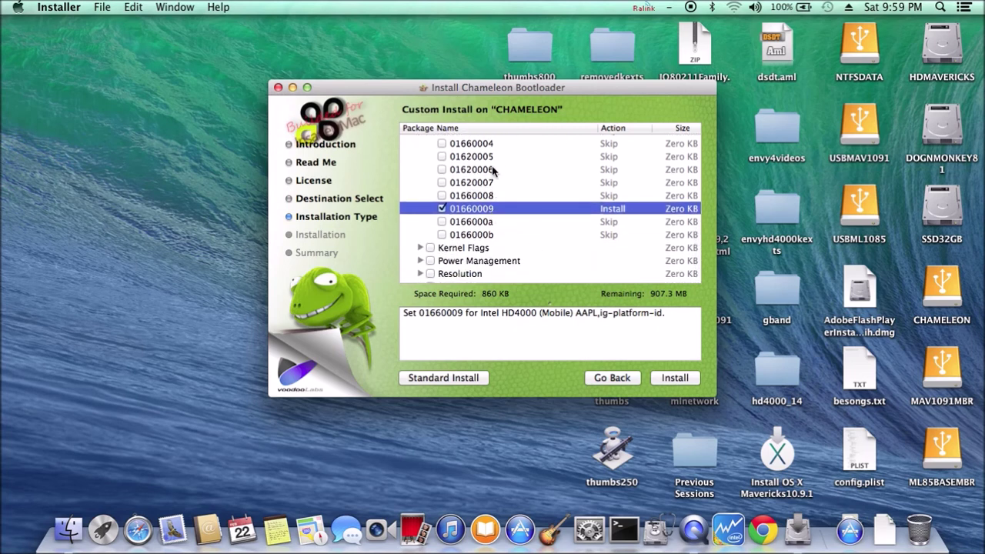
click(420, 247)
click(441, 260)
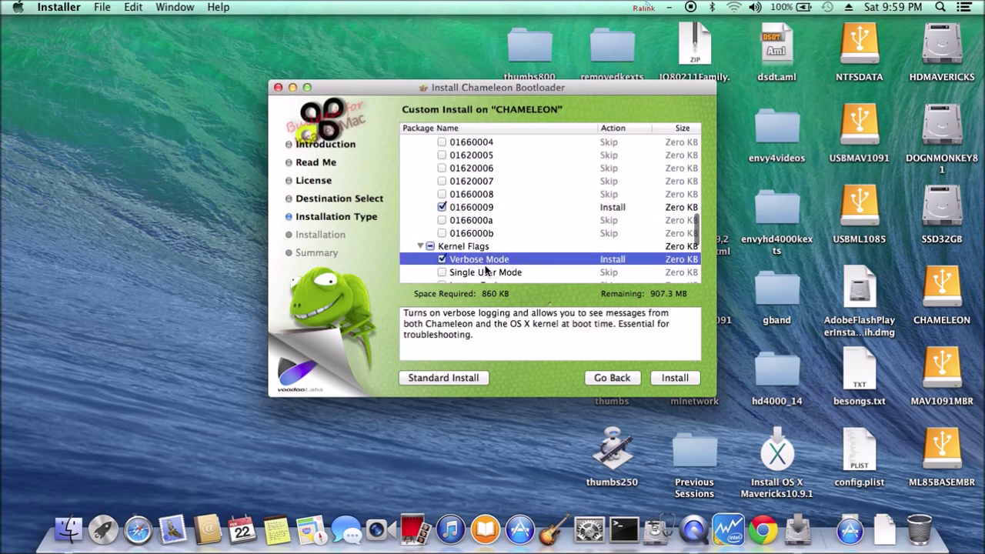
scroll(489, 269, down, 1)
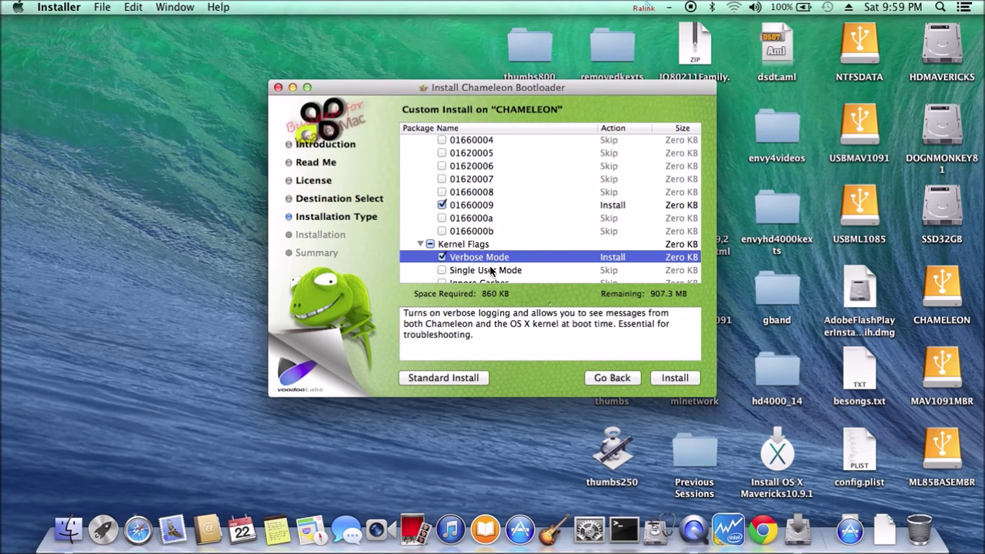
scroll(490, 270, down, 2)
key(Up)
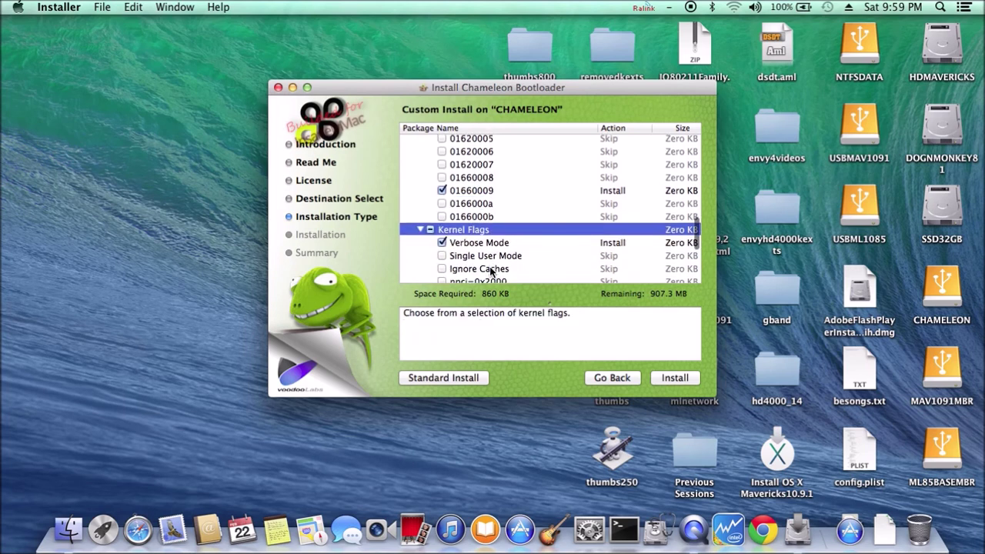
scroll(490, 271, down, 2)
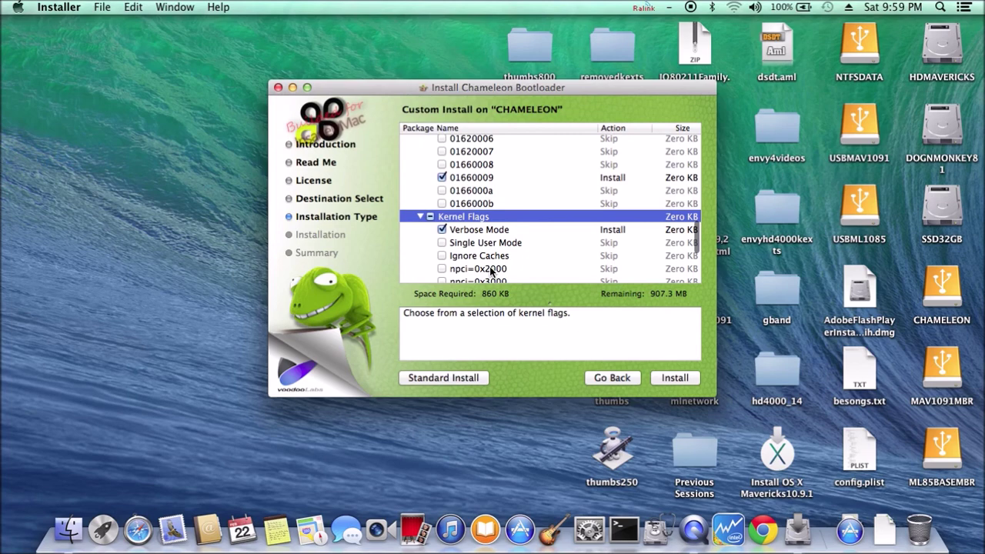
click(442, 269)
scroll(514, 264, down, 5)
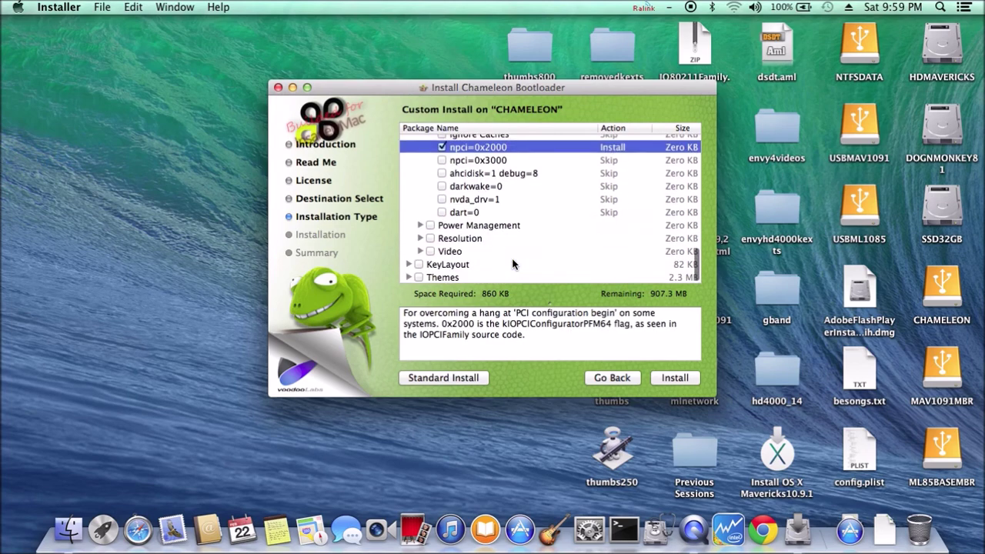
click(443, 187)
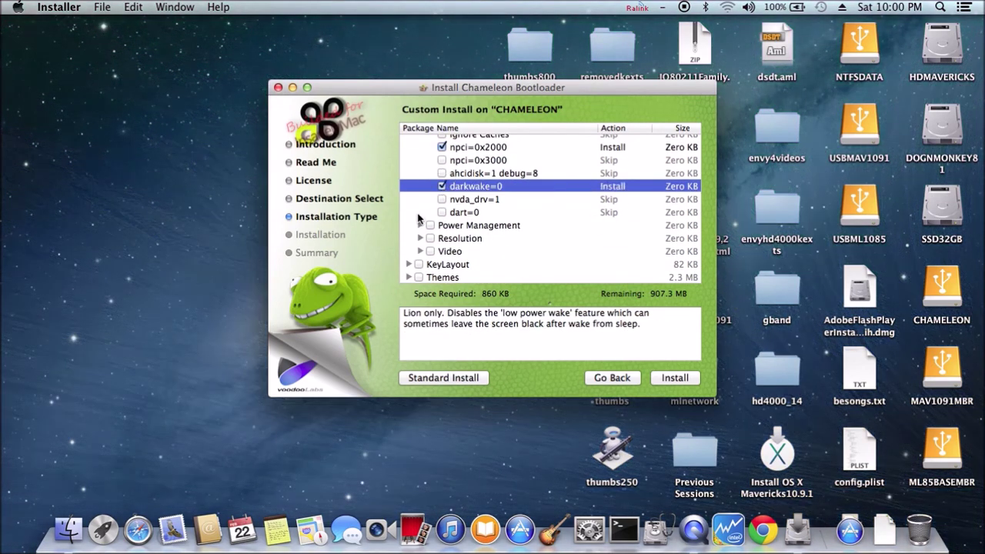
- Set the Chameleon boot resolution to 1366x768x32
click(421, 225)
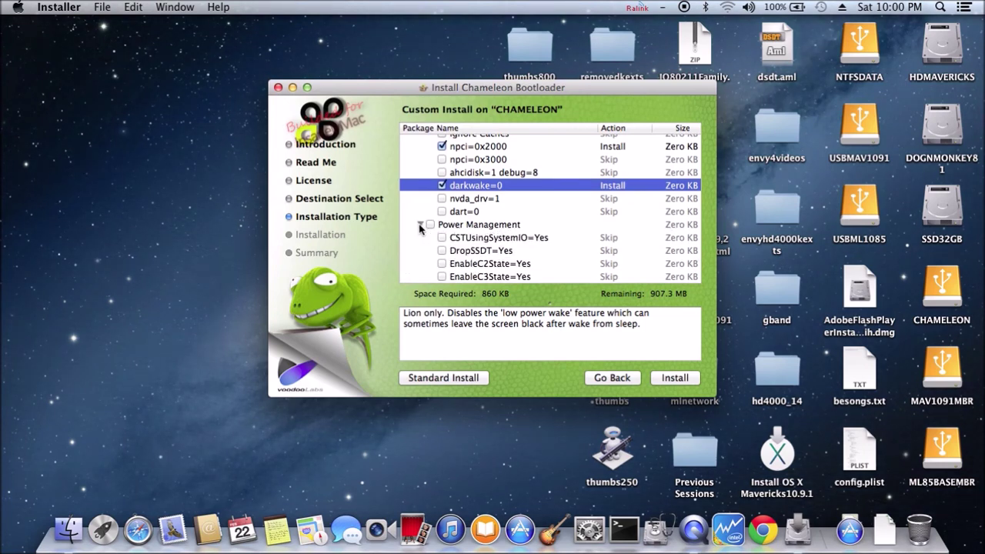
click(420, 225)
click(420, 237)
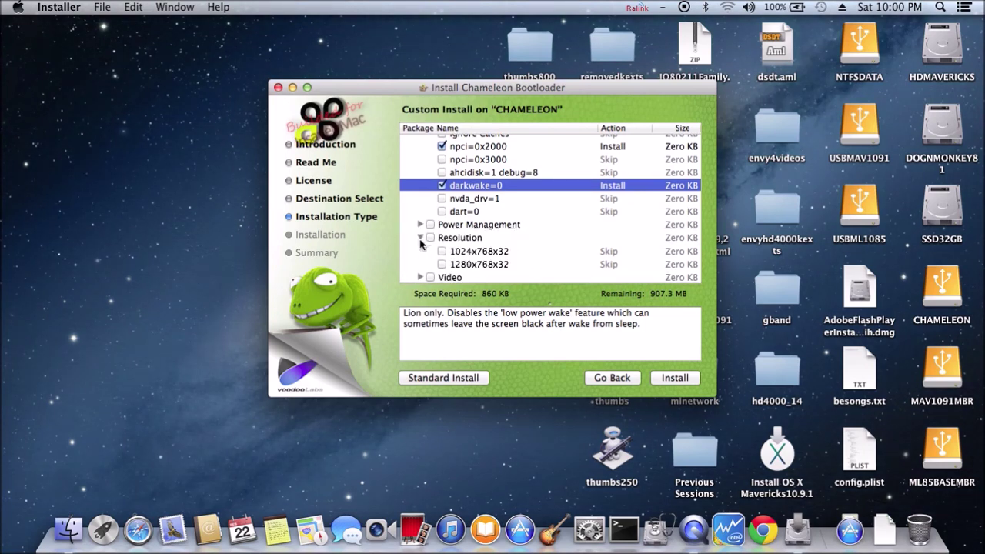
scroll(436, 258, down, 2)
scroll(436, 258, down, 3)
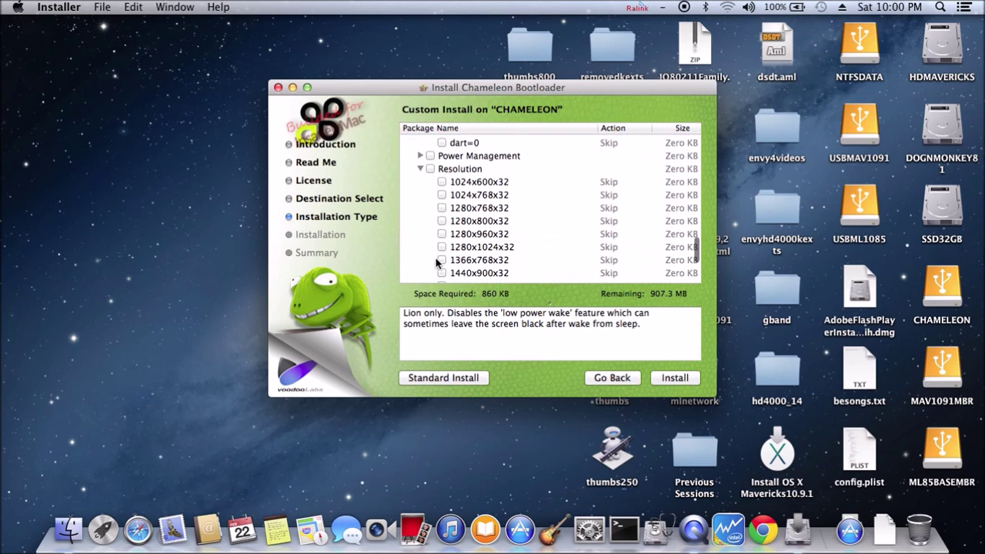
click(442, 259)
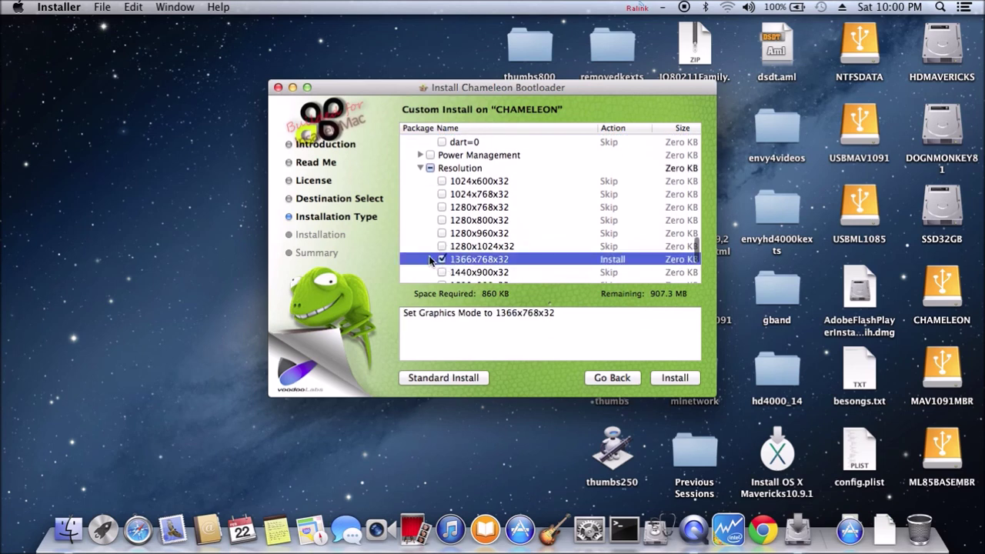
- Enable GraphicsEnabler=Yes in the Video options and include the sample Themes in the Chameleon installation
scroll(435, 262, down, 4)
click(421, 251)
click(442, 265)
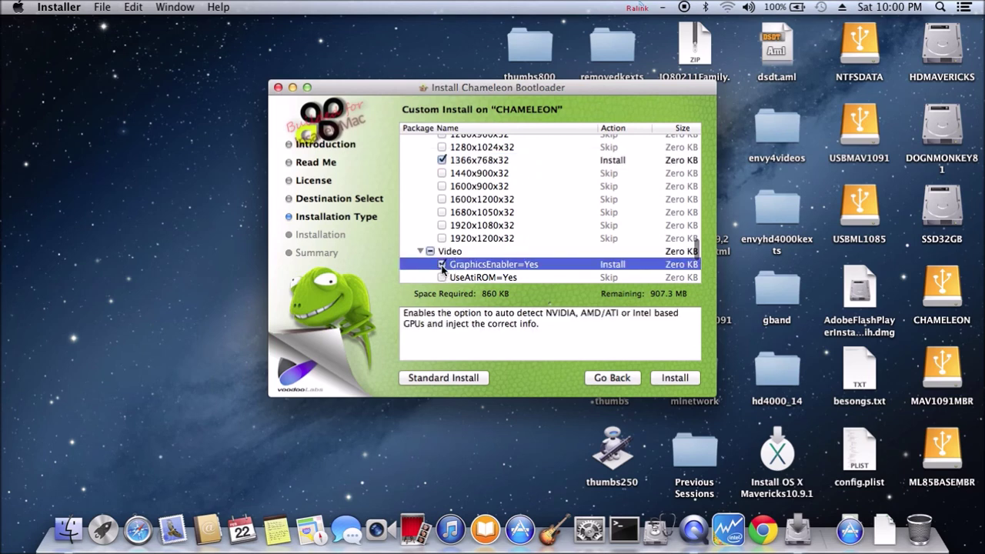
scroll(410, 244, down, 5)
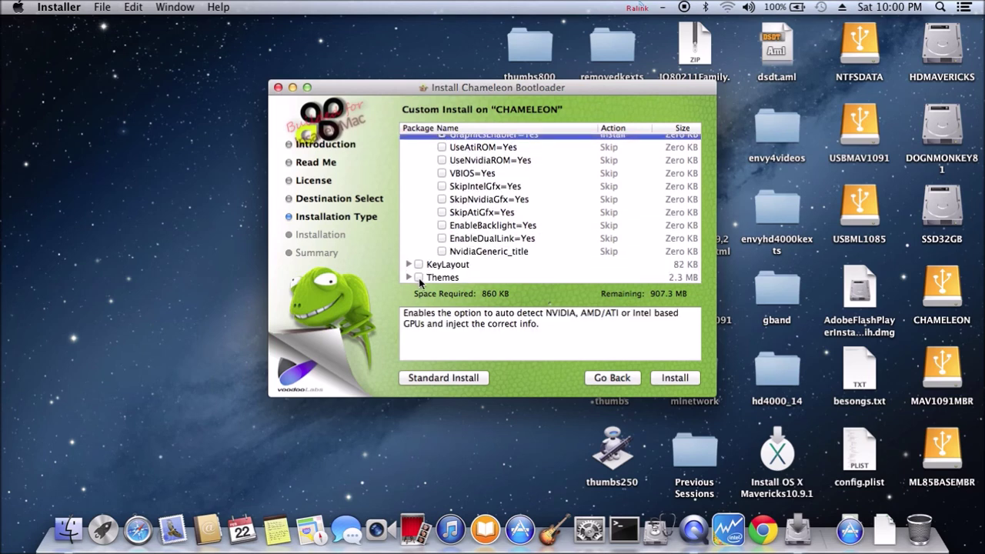
click(418, 277)
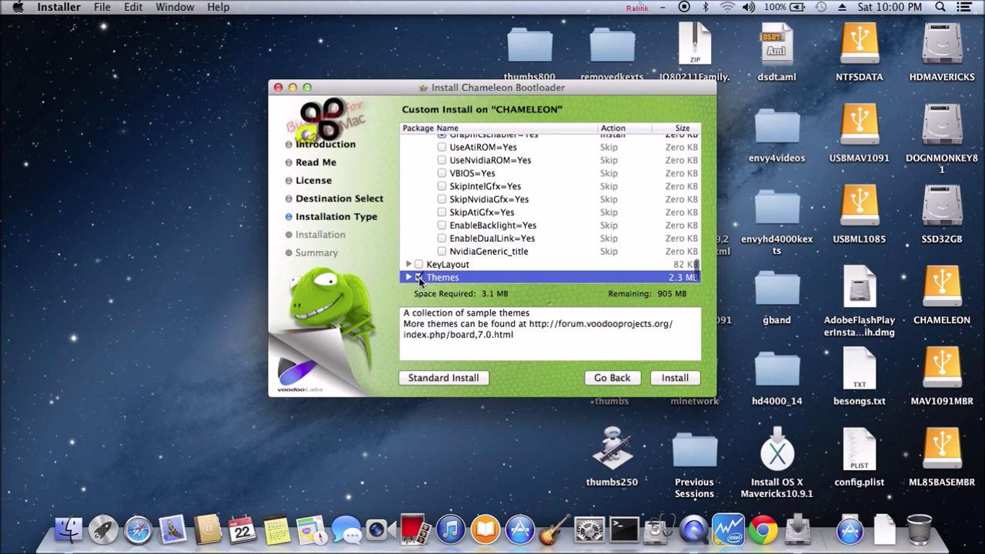
- Install the customized Chameleon bootloader, authorizing it with the account password, and complete the installation
click(674, 378)
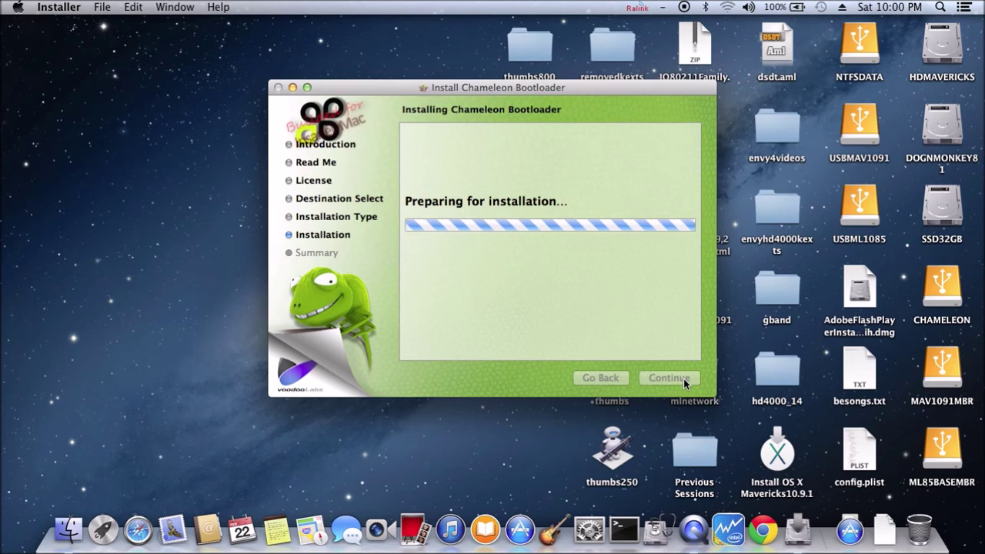
text(****)
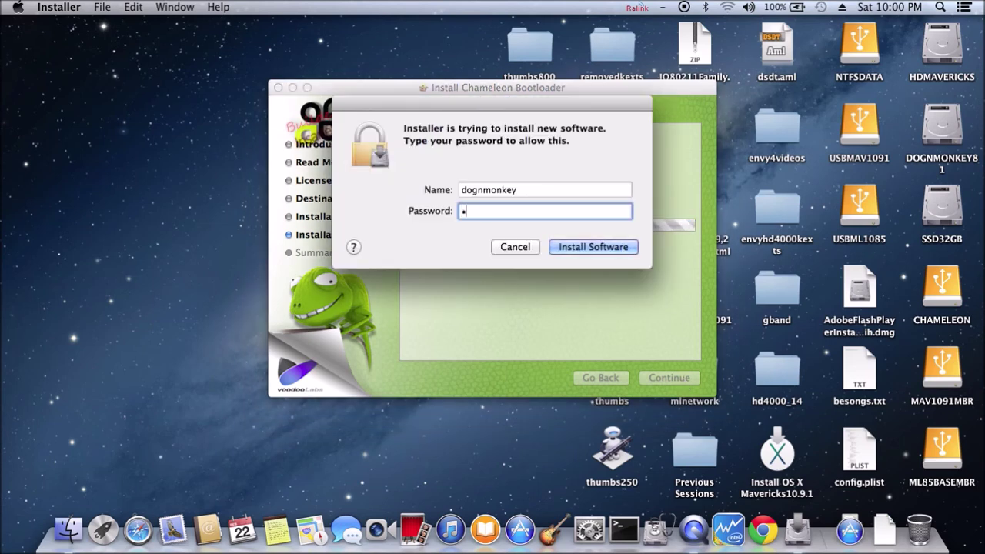
text(****)
key(Return)
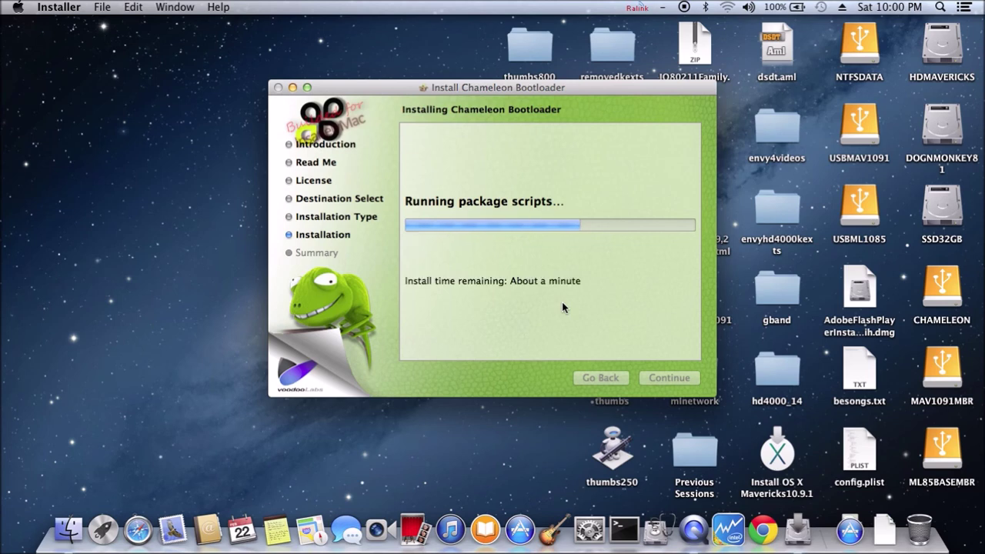
click(676, 380)
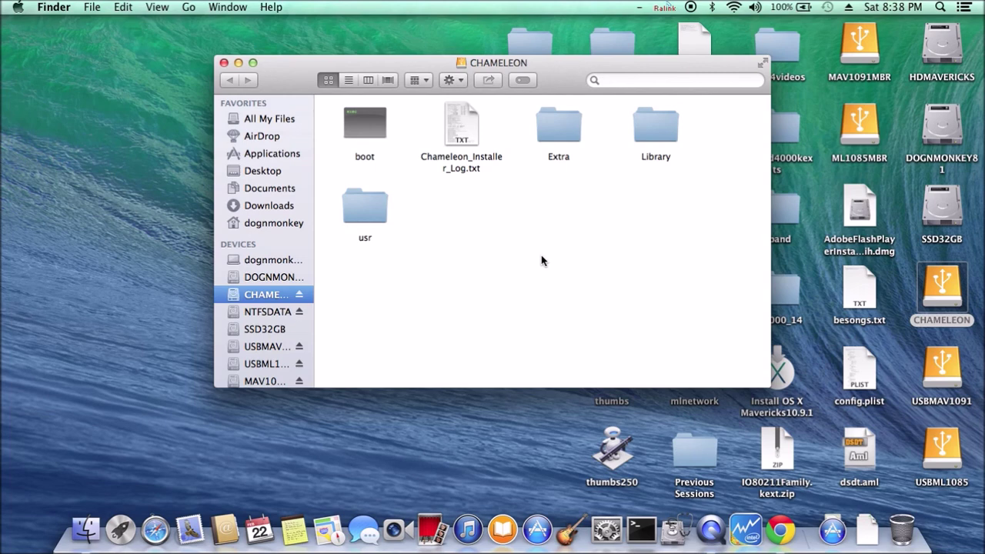
- Check the Extra and modules folders on the CHAMELEON volume and copy the prepared Extensions folder into Extra
double_click(561, 136)
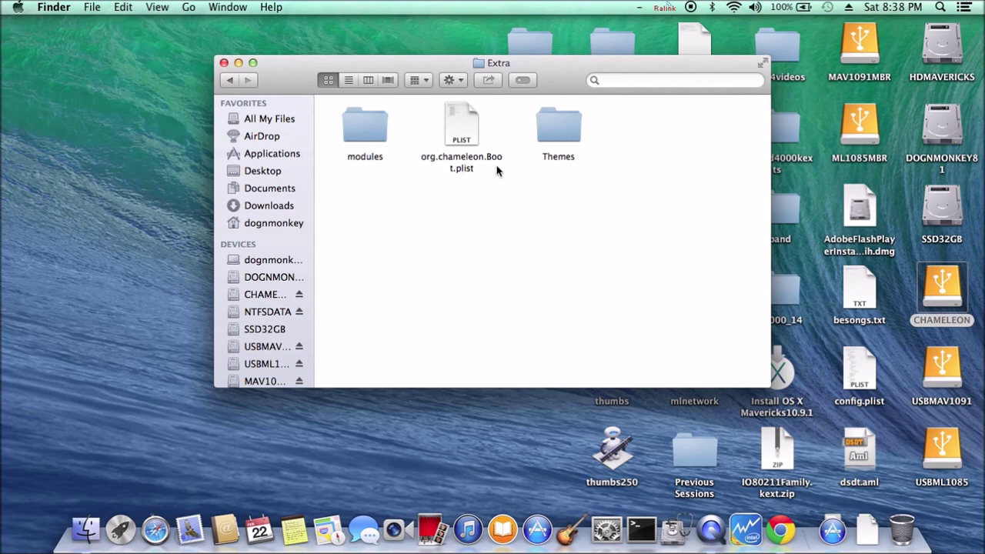
double_click(377, 136)
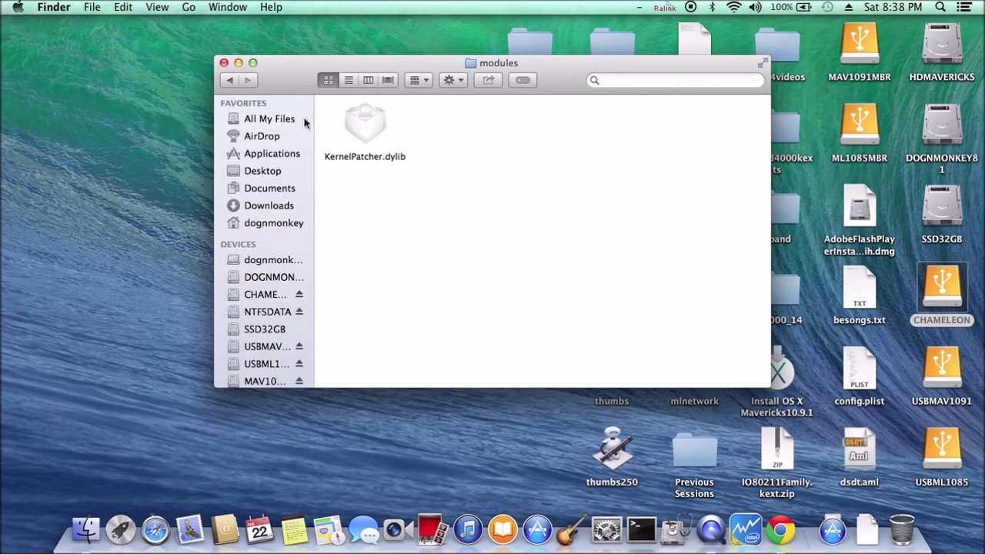
click(227, 81)
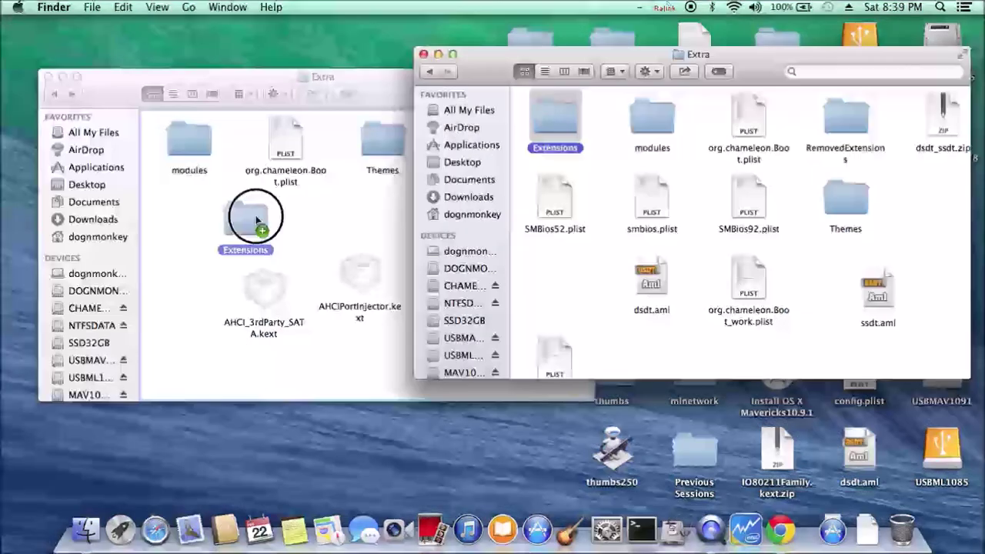
drag(256, 221, 200, 230)
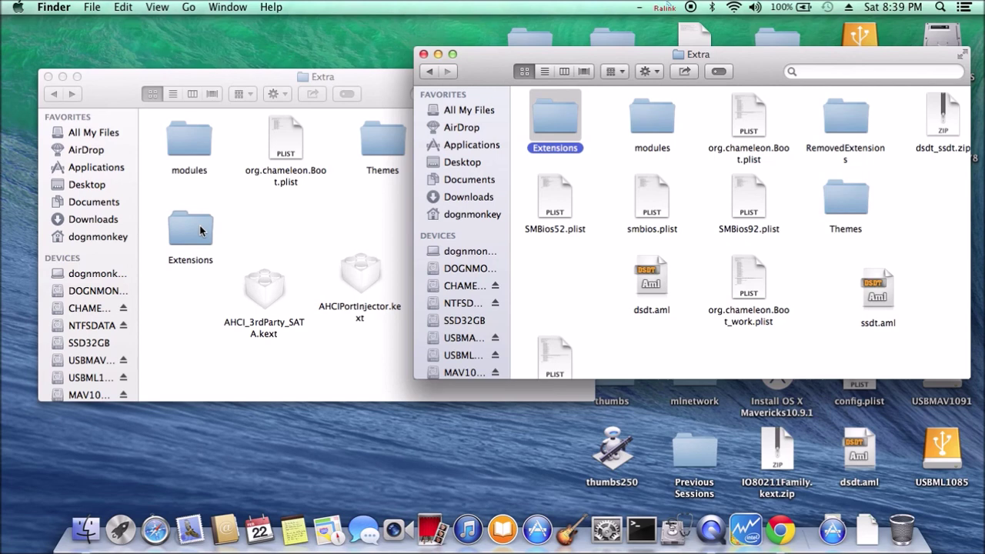
click(424, 55)
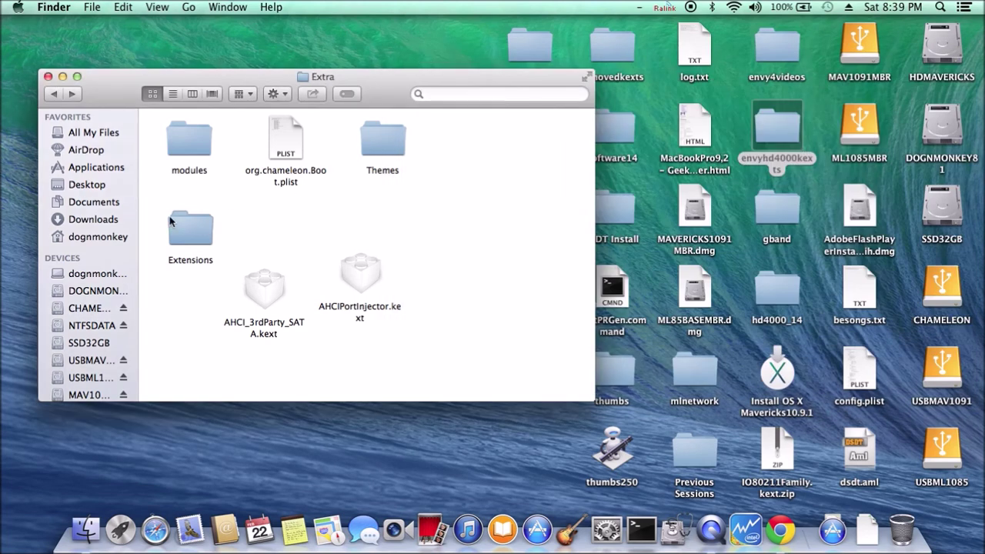
- Examine the kexts inside the copied Extensions folder, including the AHCI, FakeSMC, GenericUSBXHCI, NullCPUPowerManagement and VoodooPS2Controller ones
double_click(189, 230)
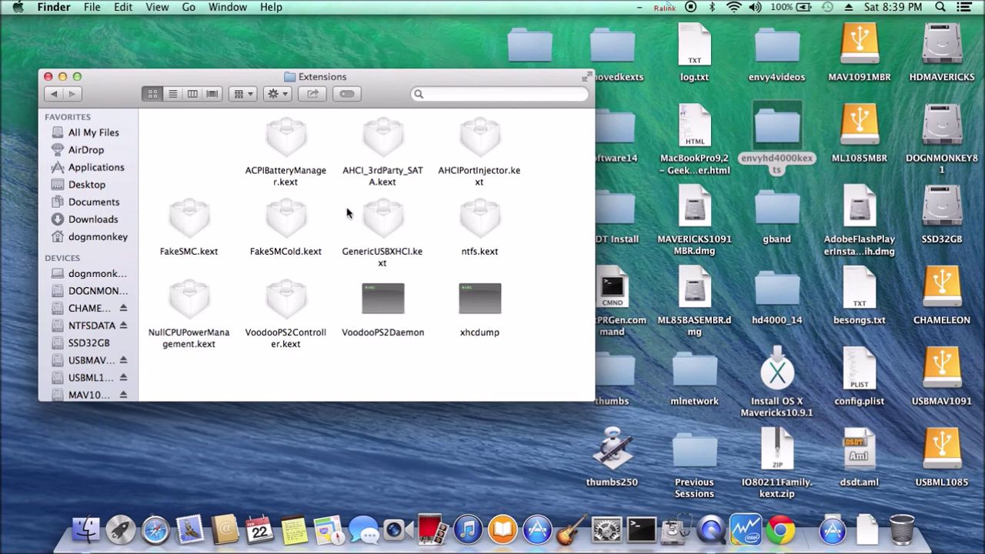
click(287, 145)
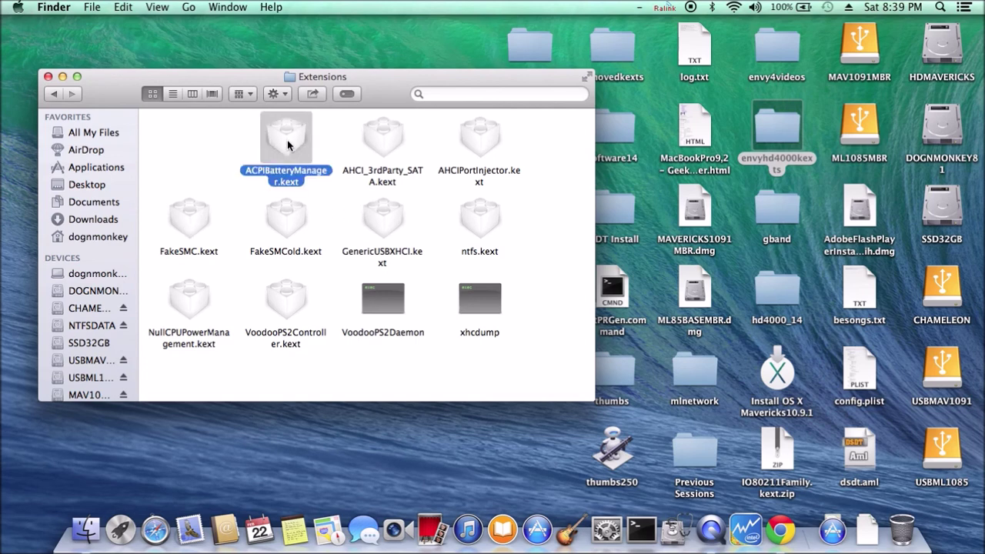
click(384, 148)
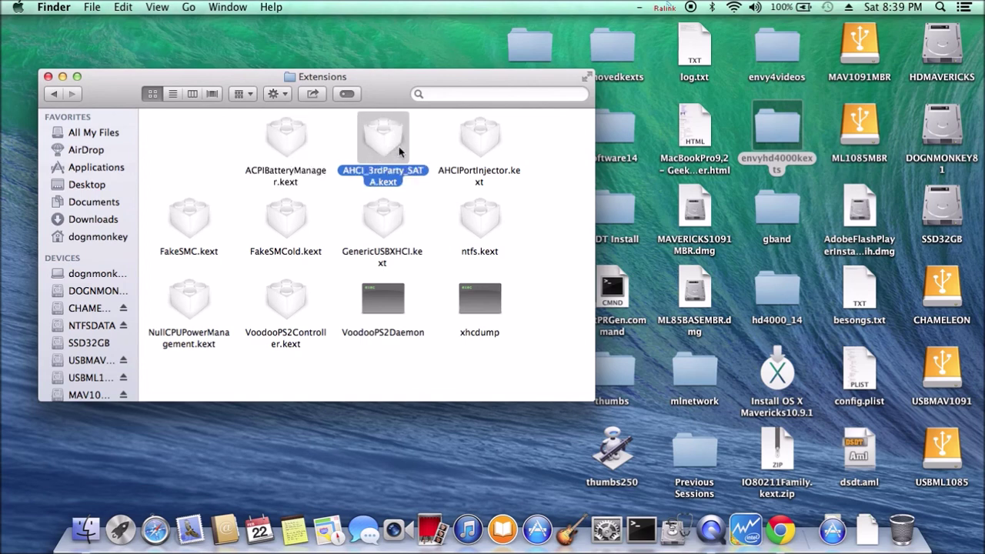
click(472, 149)
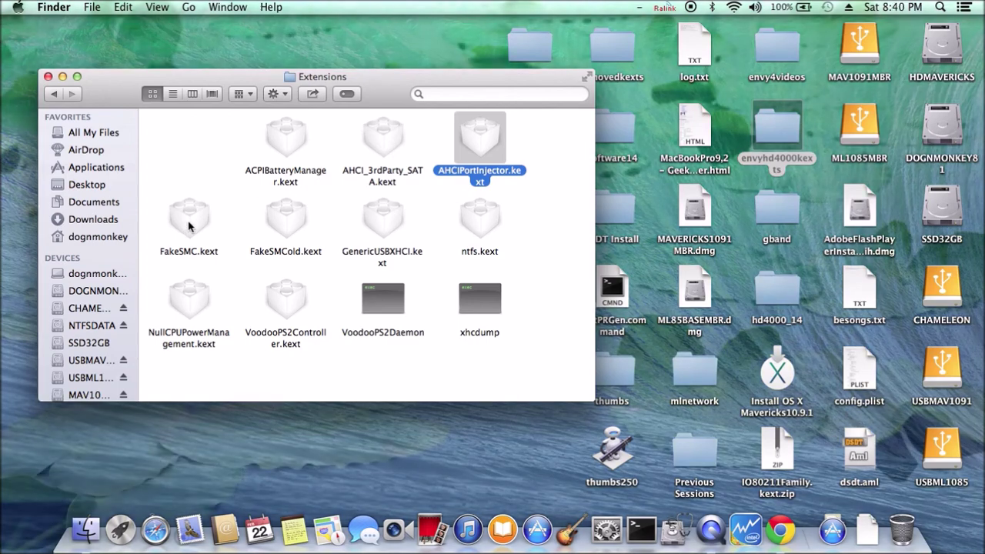
click(185, 224)
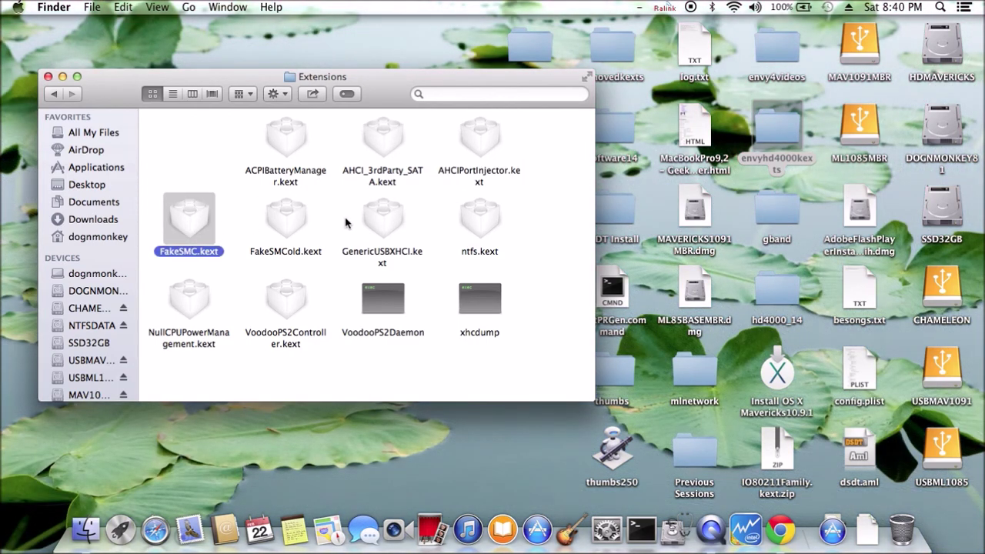
click(389, 222)
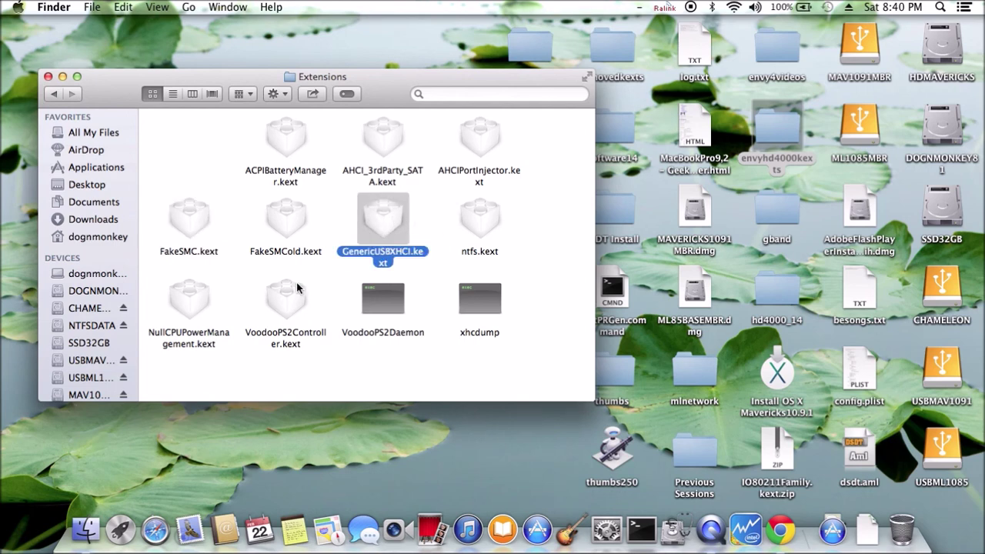
click(186, 304)
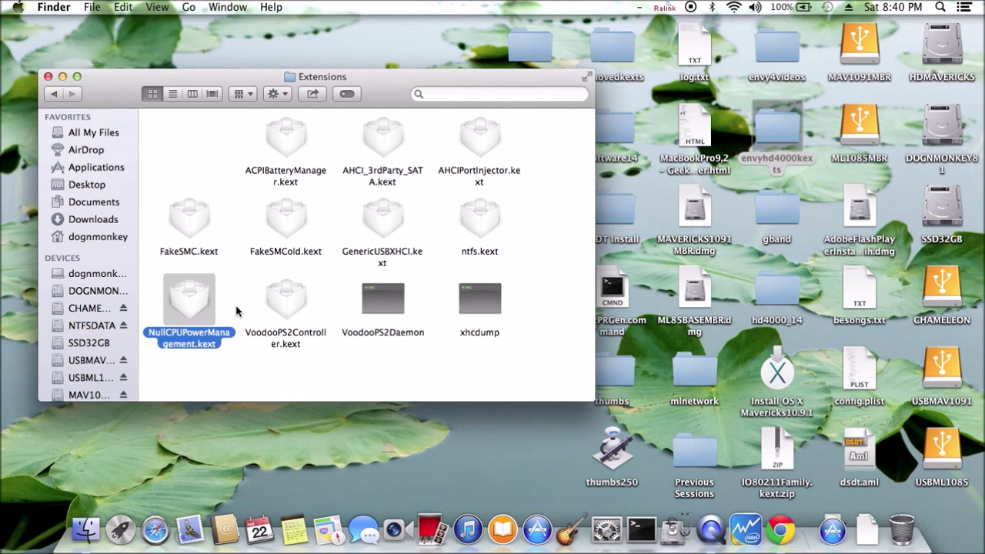
click(293, 304)
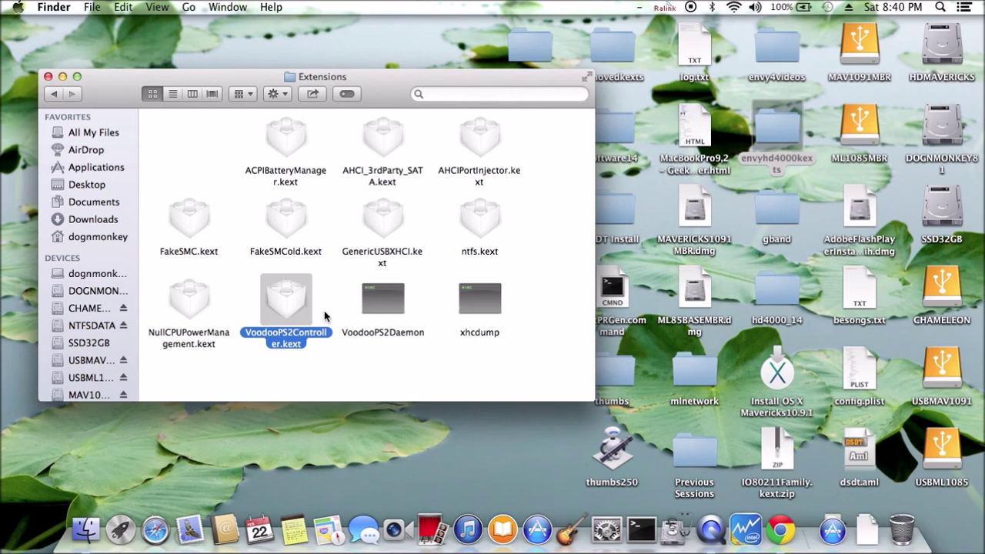
click(360, 311)
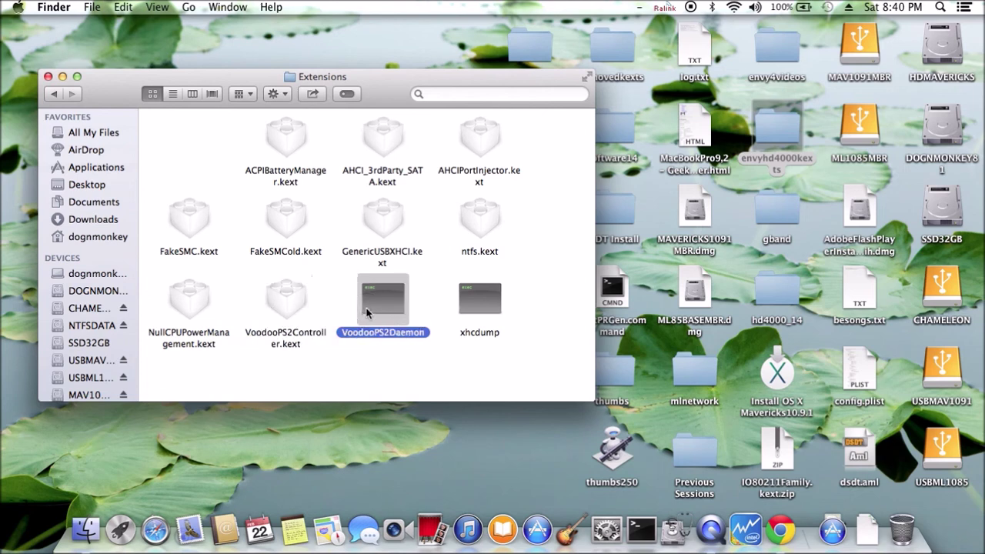
click(293, 307)
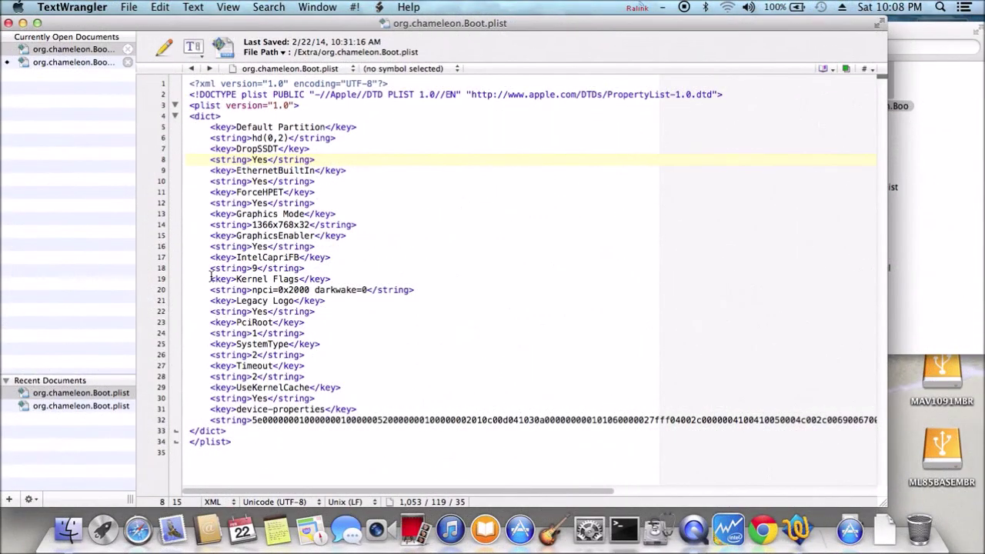
- Copy the PciRoot entry with value 1 from the /Extra boot plist below RestartFix in the CHAMELEON boot plist, and close the editor and Extra folder
drag(207, 322, 316, 334)
double_click(262, 325)
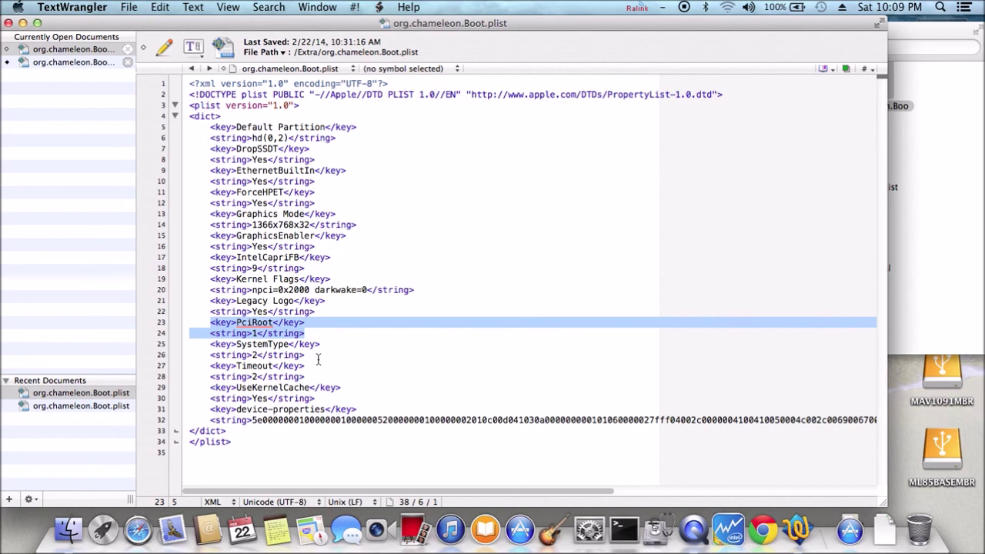
click(74, 62)
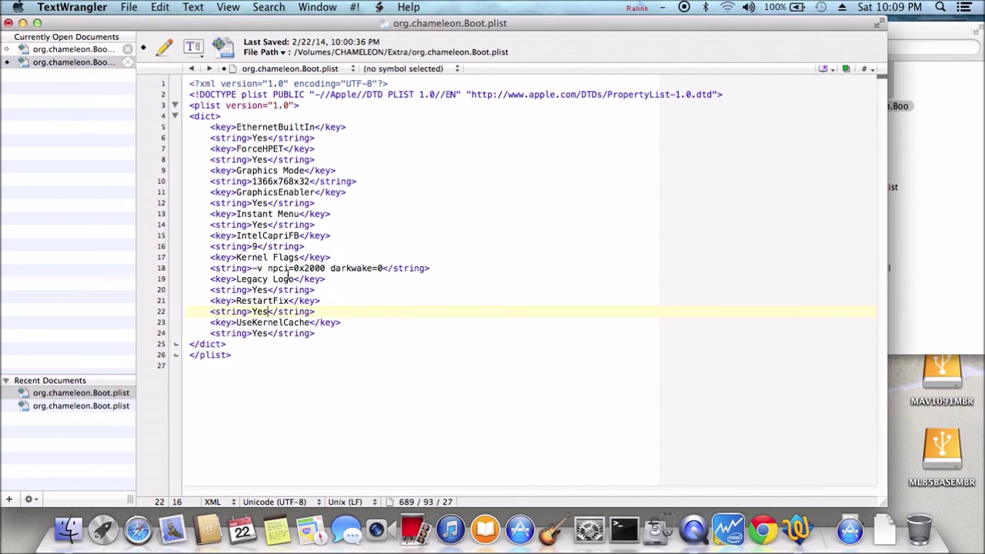
click(328, 315)
key(Return)
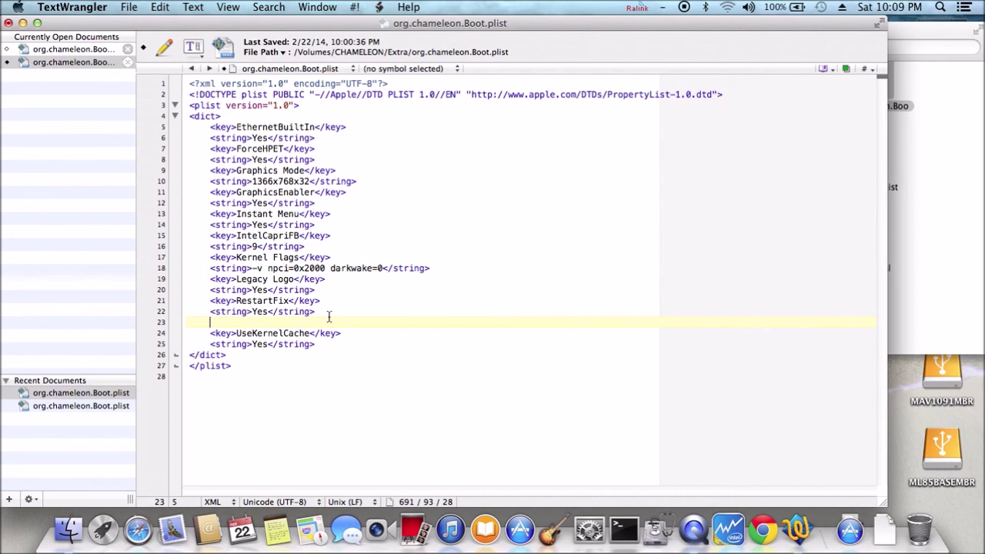
text(<key>PciRoot</key> 	<string>1</string>)
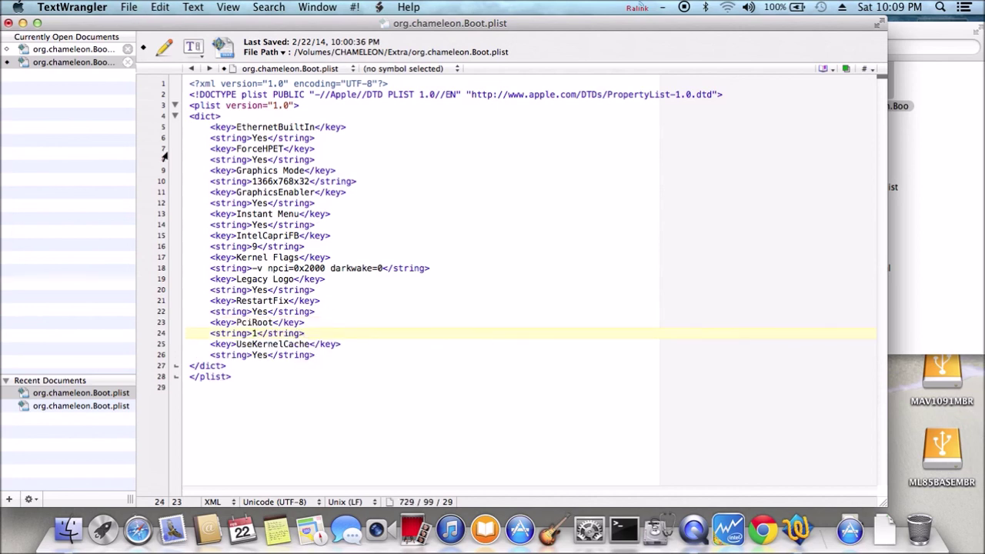
click(8, 23)
click(539, 248)
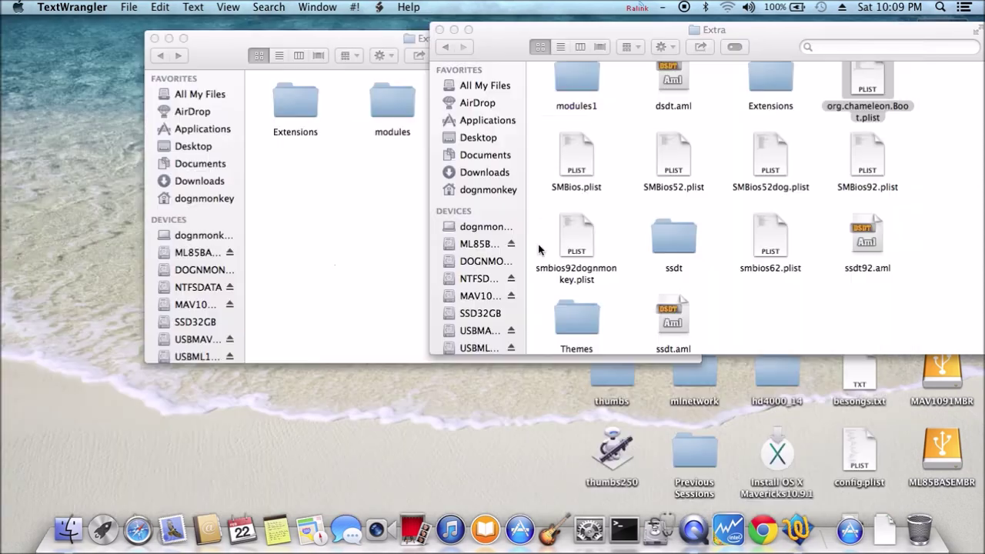
click(439, 29)
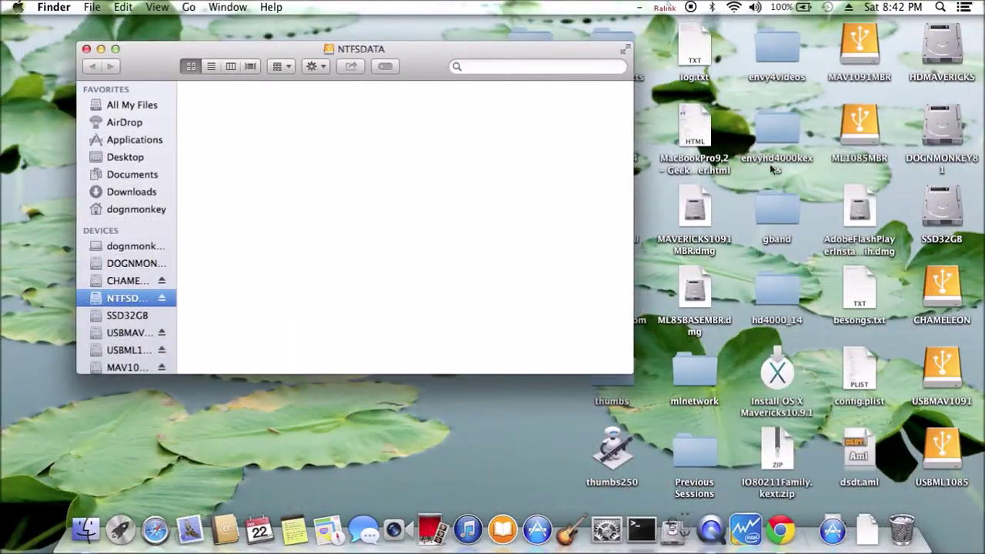
- Copy the envyhd4000kexts, software14 and SSDT Install folders from the desktop to the NTFSDATA volume
drag(777, 141, 516, 189)
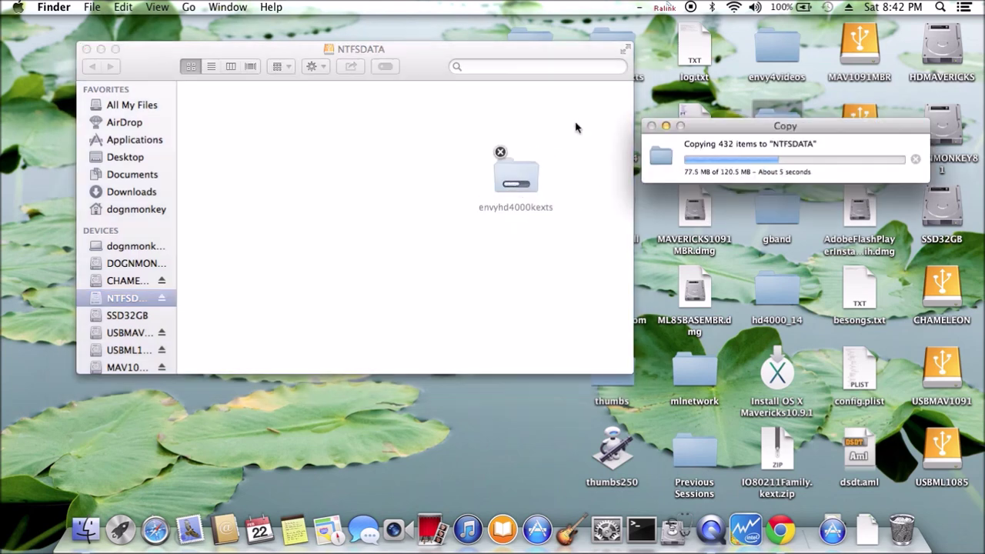
drag(424, 66, 350, 117)
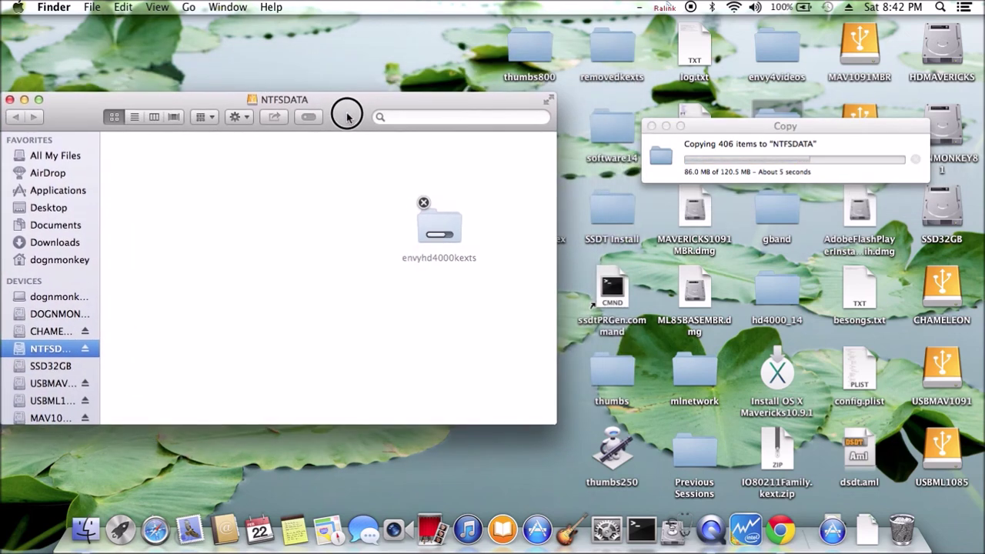
drag(613, 132, 305, 217)
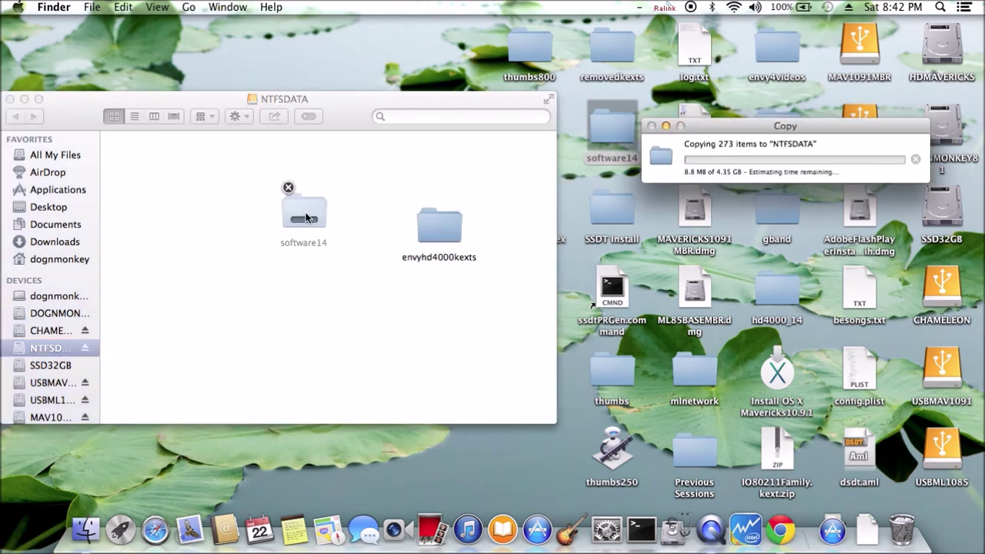
drag(618, 218, 452, 367)
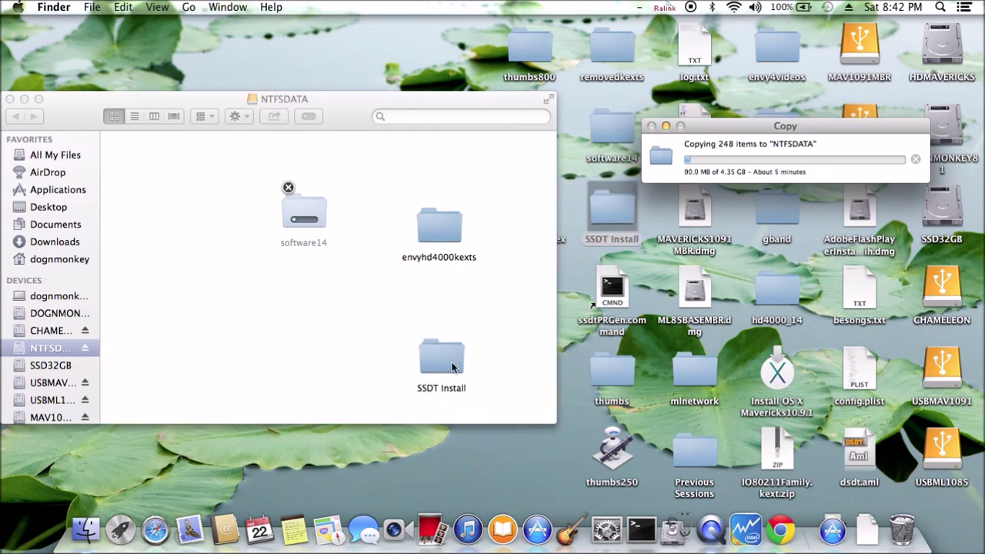